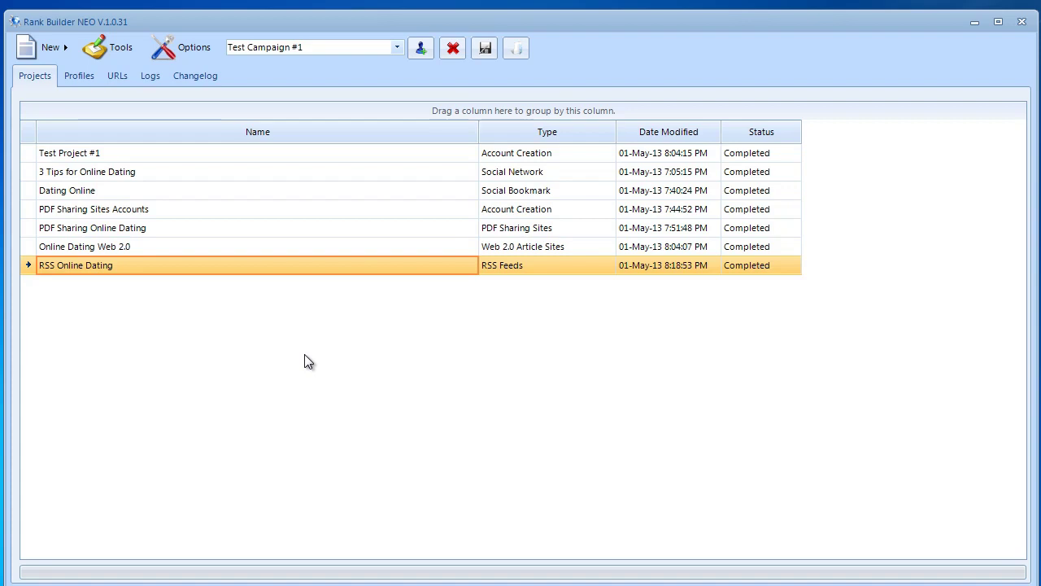
Step: Create a new Account Creation project named TL Accounts
click(63, 53)
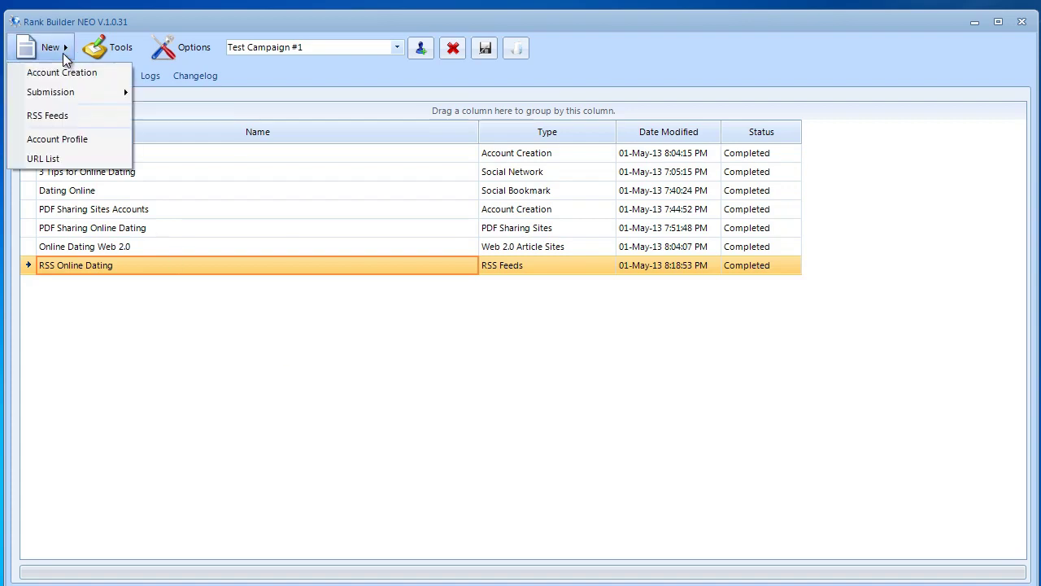
click(67, 72)
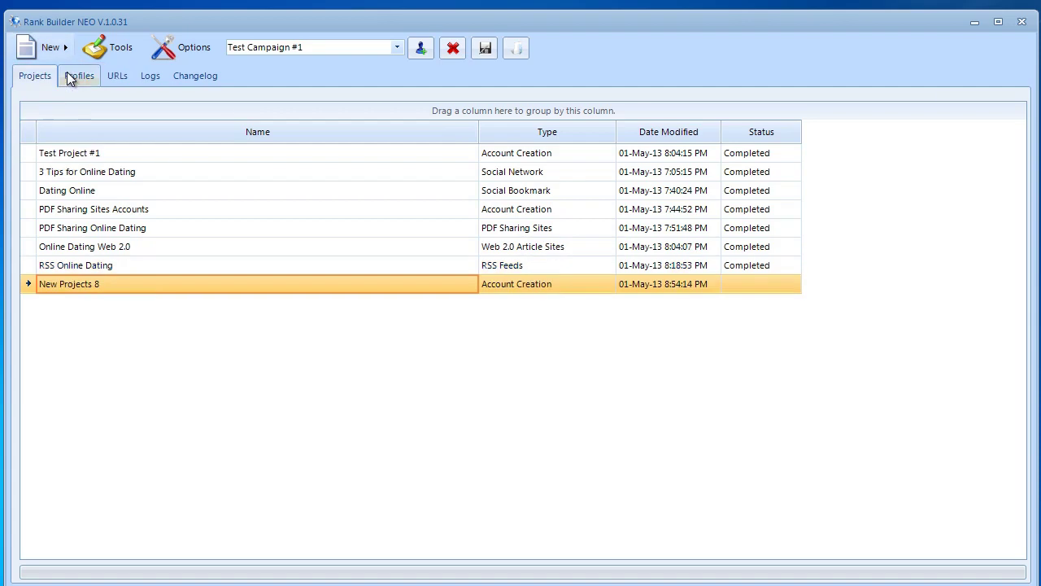
right_click(78, 282)
click(93, 291)
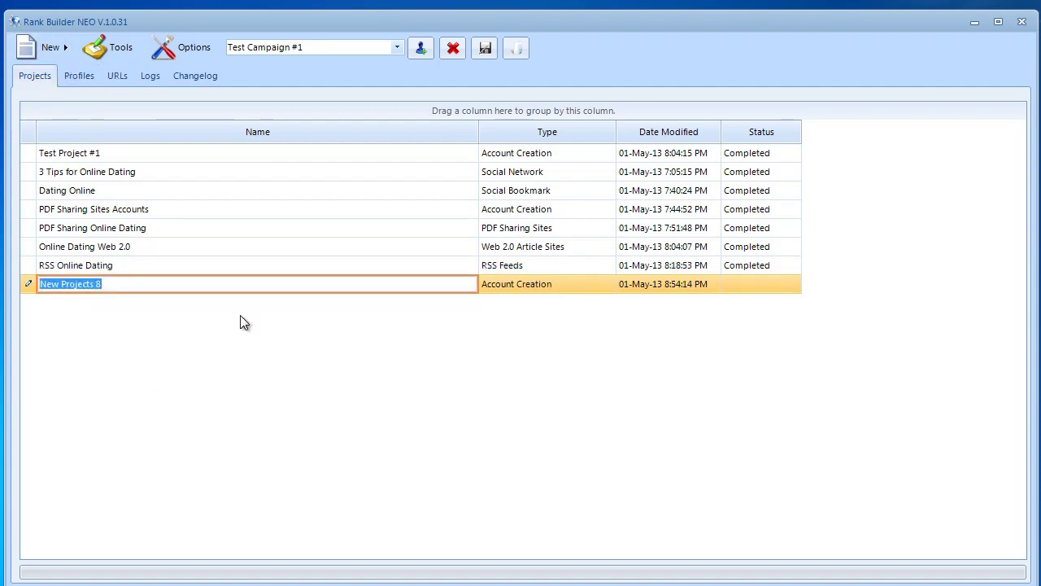
text(TL Acco)
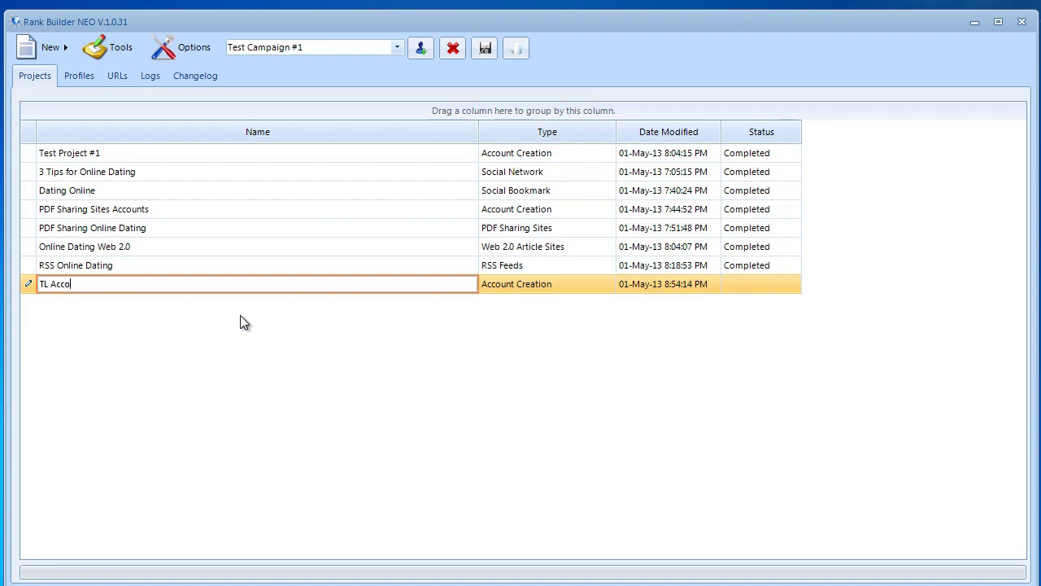
text(unts)
key(Return)
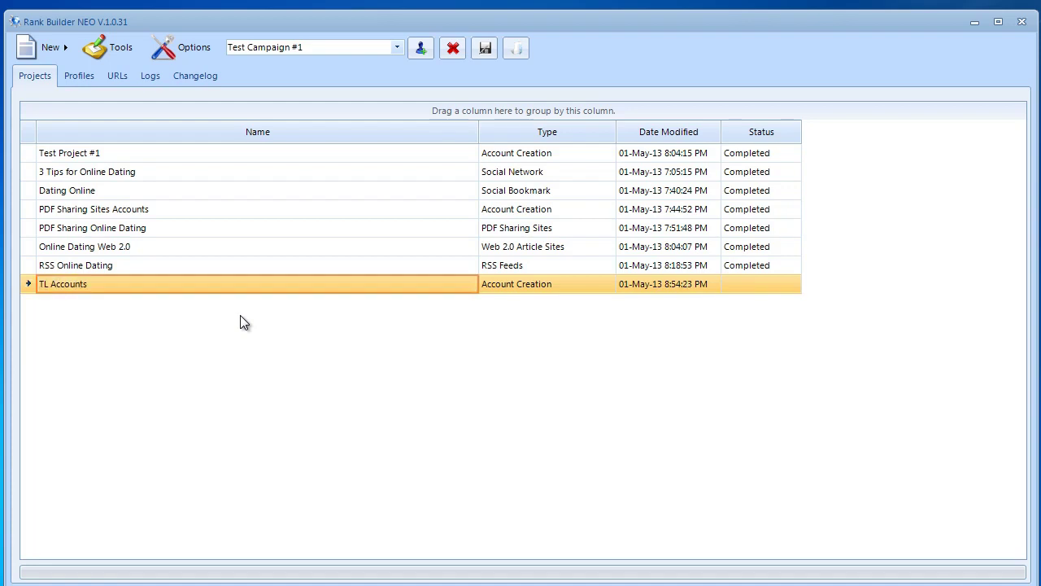
Step: Create a new Social Network submission project named TL Social Network
click(52, 51)
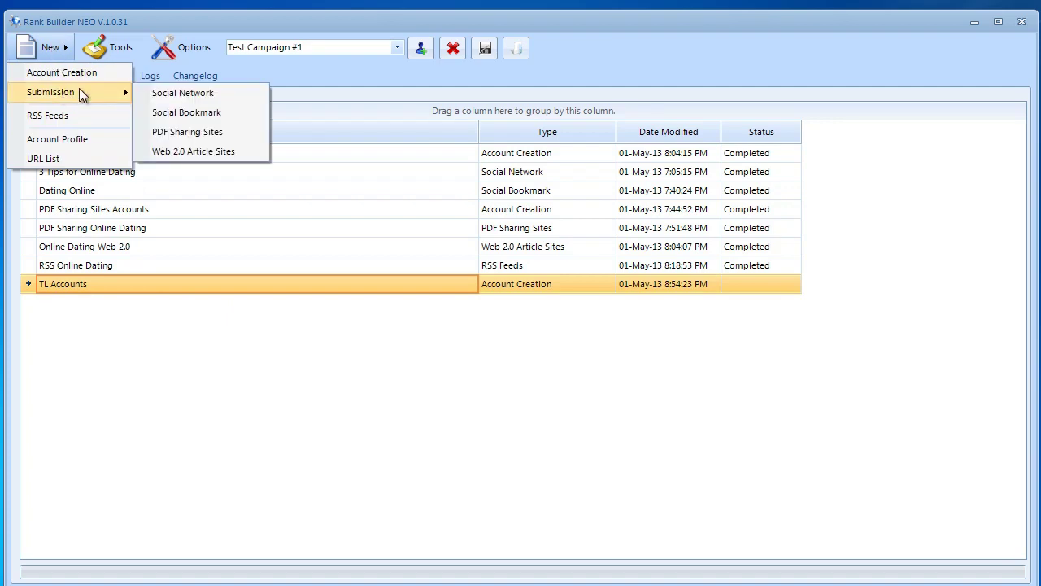
click(150, 93)
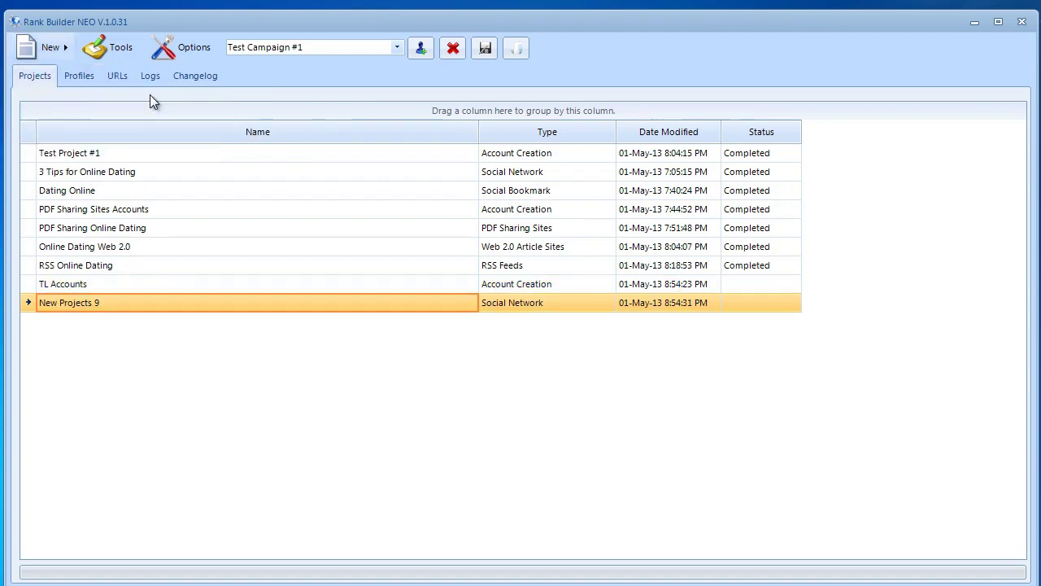
right_click(82, 304)
click(94, 312)
text(TL Social Network)
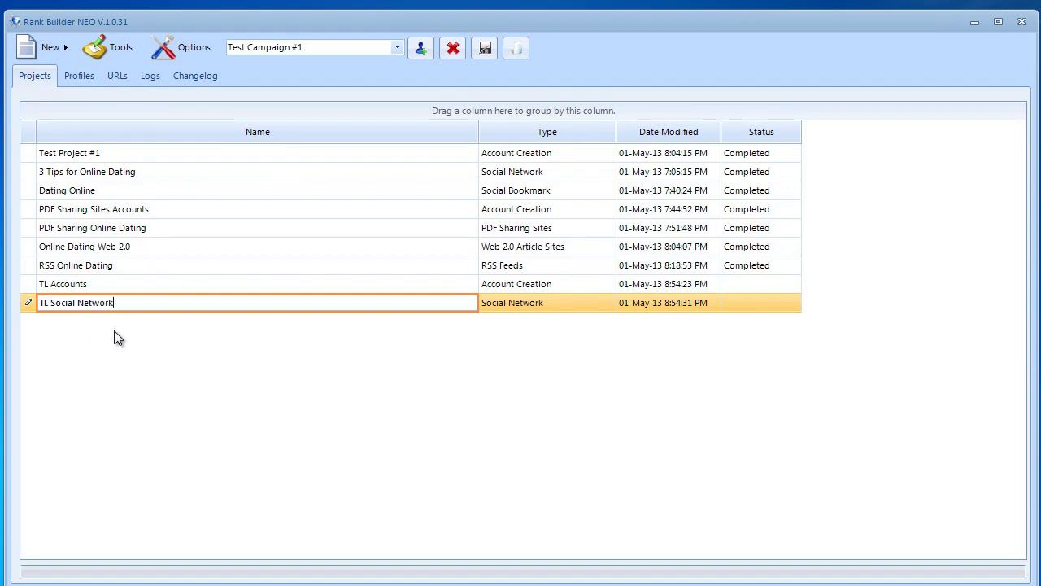
key(Return)
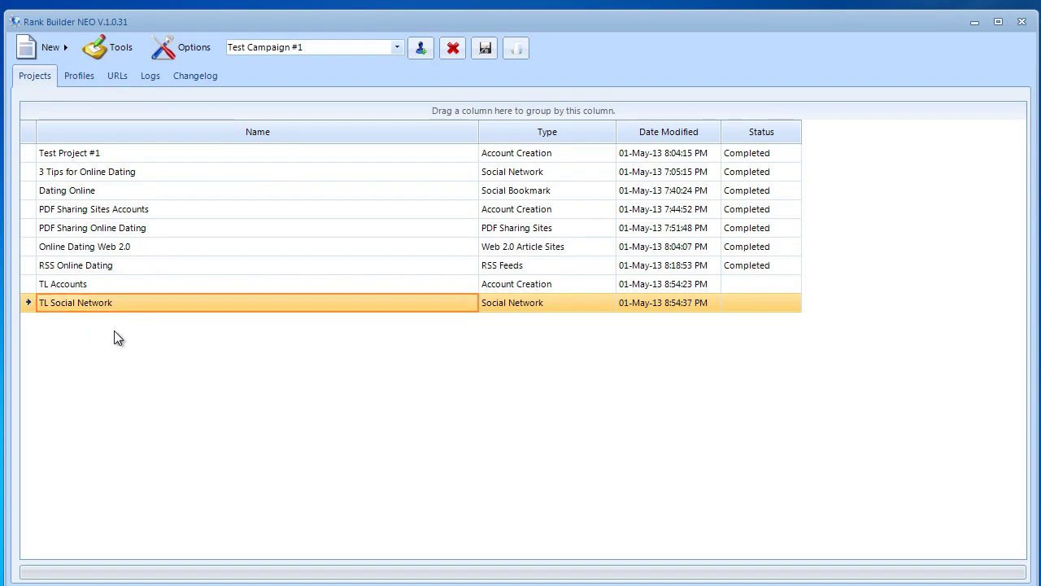
Step: Create a new Social Bookmark submission project named TL Social Bookmarking
click(42, 47)
mouse_move(69, 92)
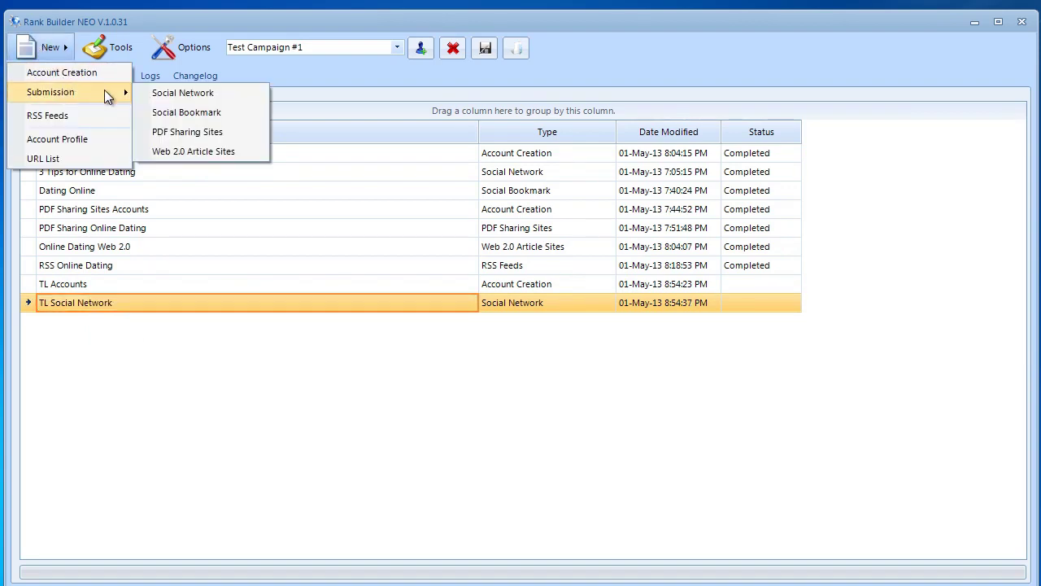
click(151, 114)
right_click(96, 323)
click(102, 334)
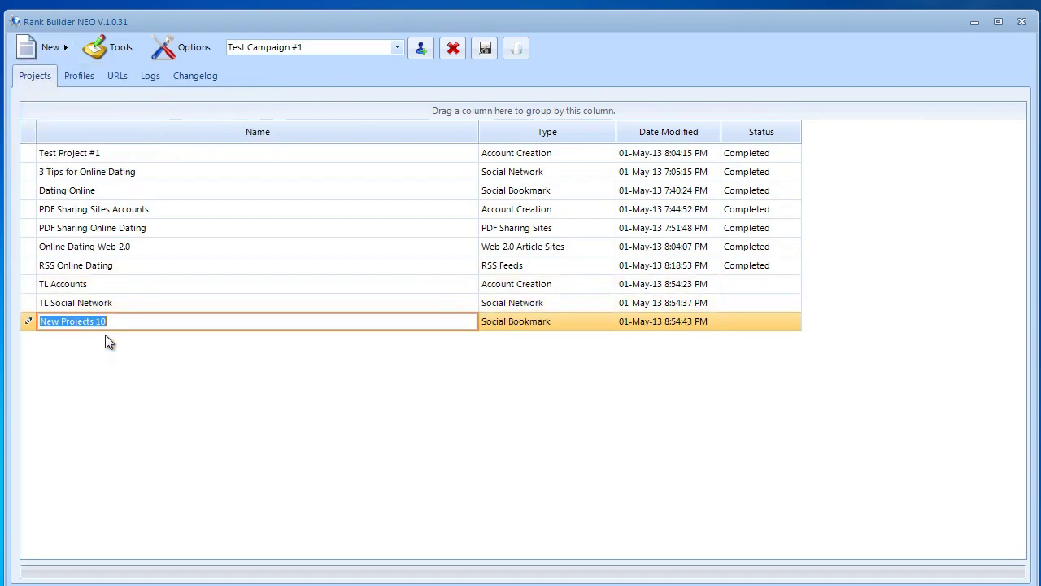
text(TL Social Bookmarking)
key(Return)
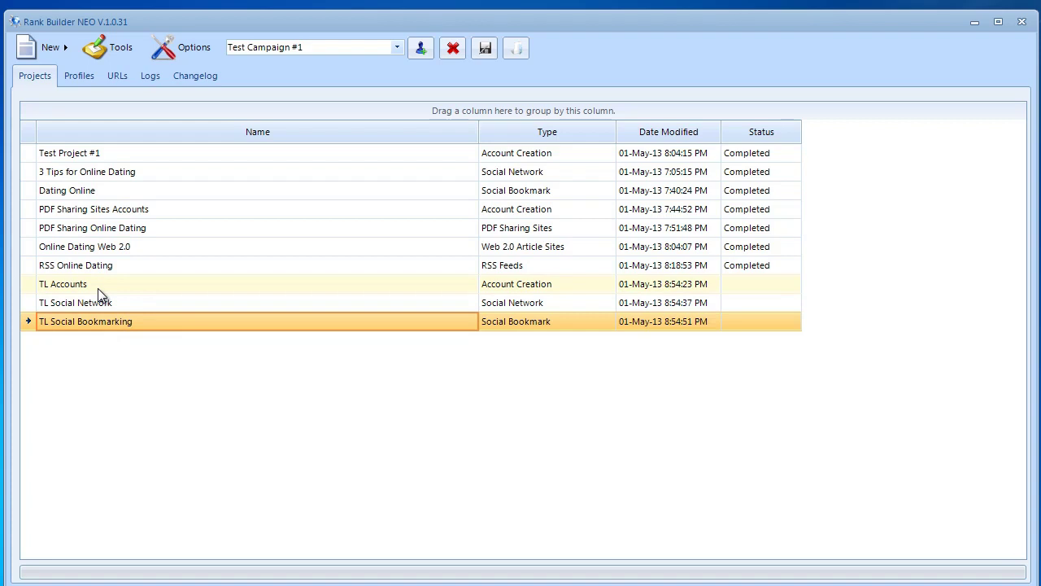
Step: Open the Tiered Linking window from Tools and expand its Register Account project list
click(110, 48)
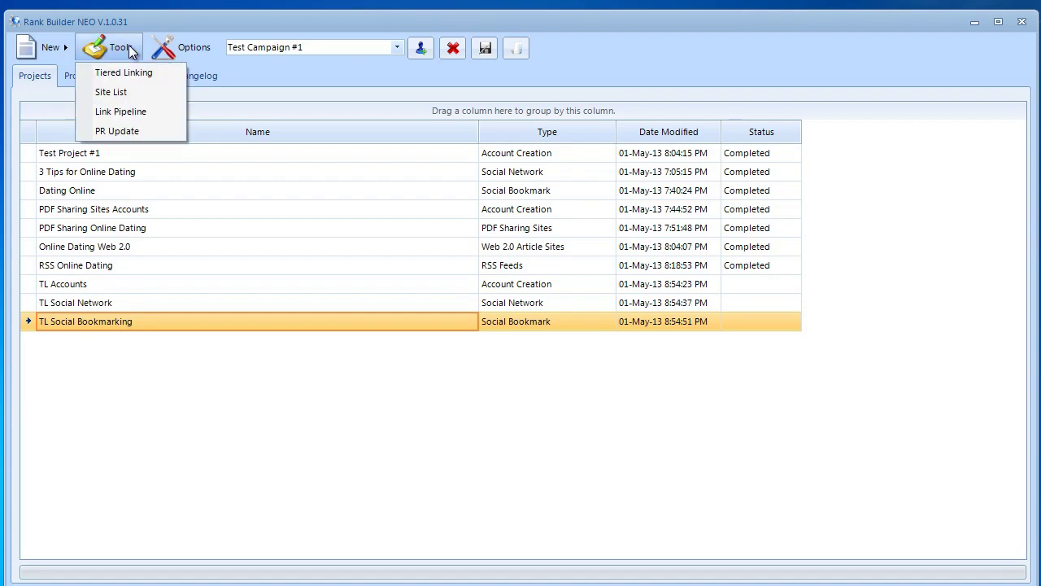
click(163, 72)
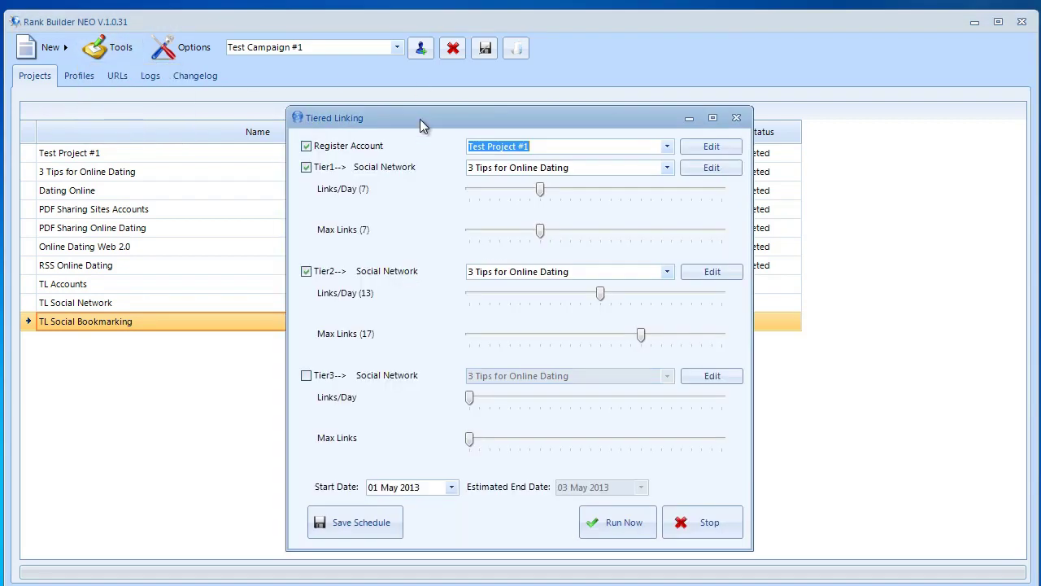
drag(419, 115, 407, 116)
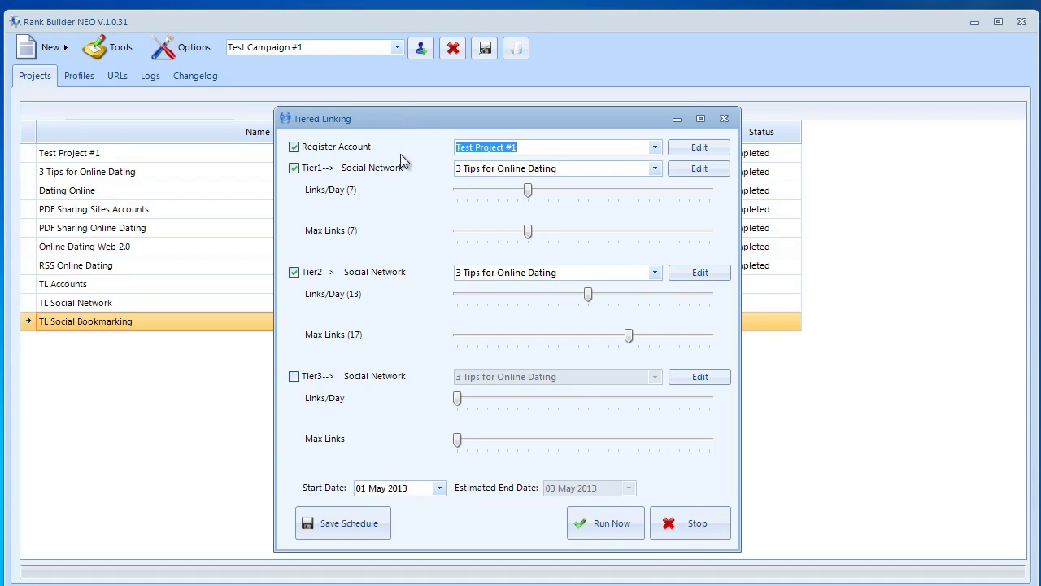
click(656, 147)
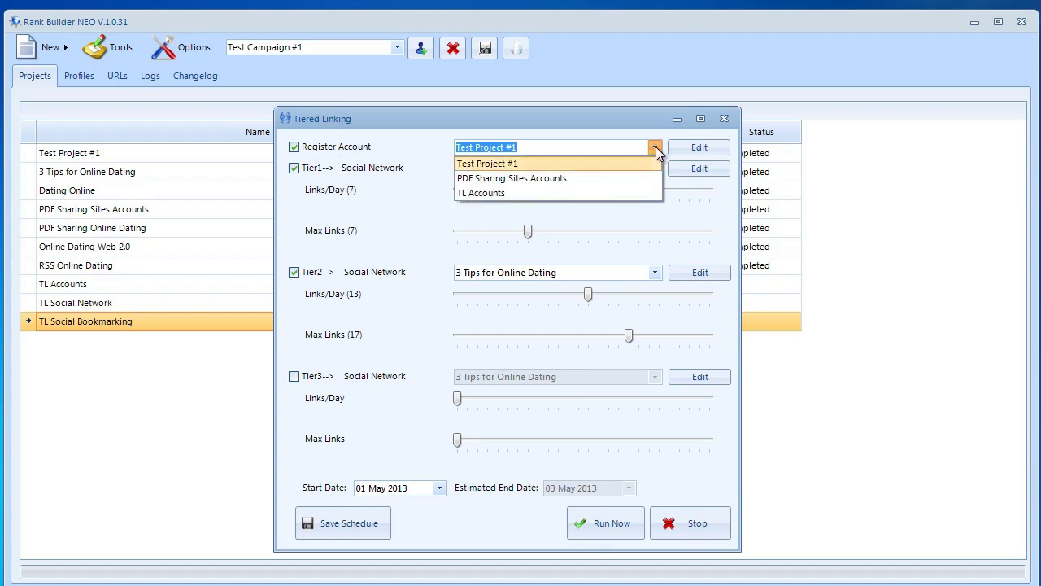
Step: Choose TL Accounts as the Register Account project
click(536, 193)
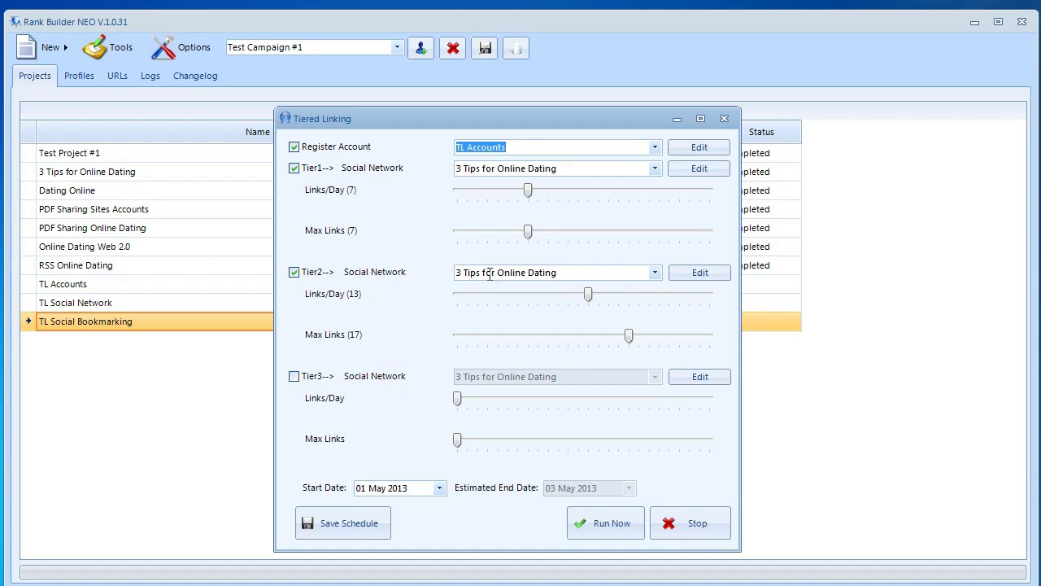
Step: Set the Tier 2 project to Online Dating Web 2.0
click(654, 273)
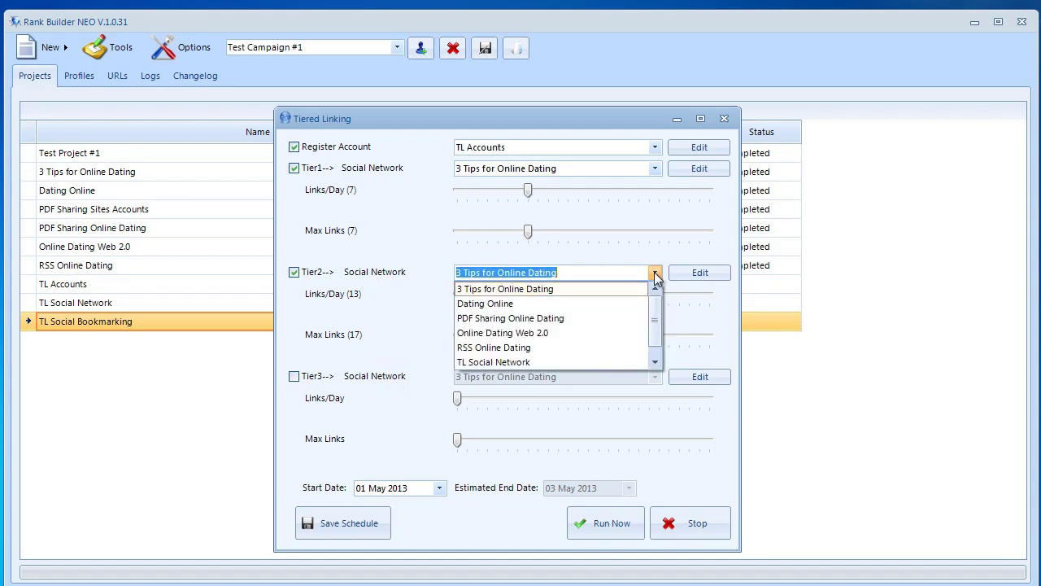
click(530, 333)
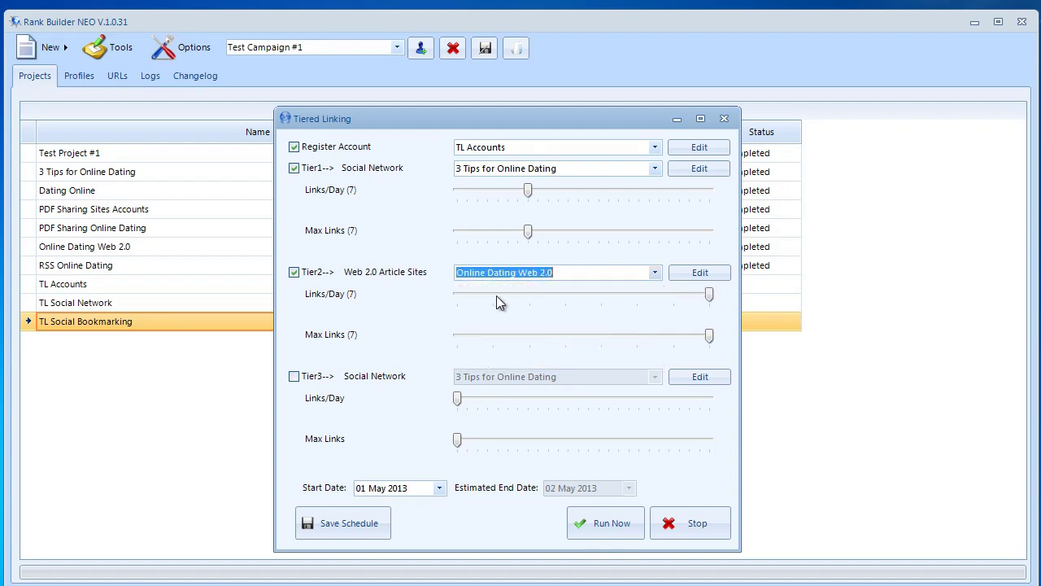
click(456, 273)
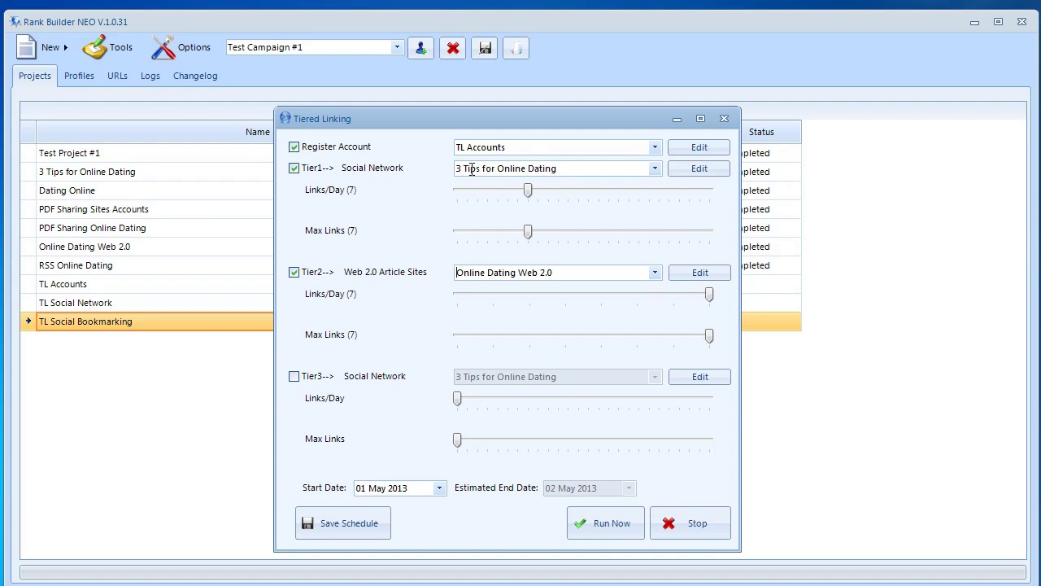
Step: Select TL Social Network for Tier 1 and TL Social Bookmarking for Tier 2
click(656, 167)
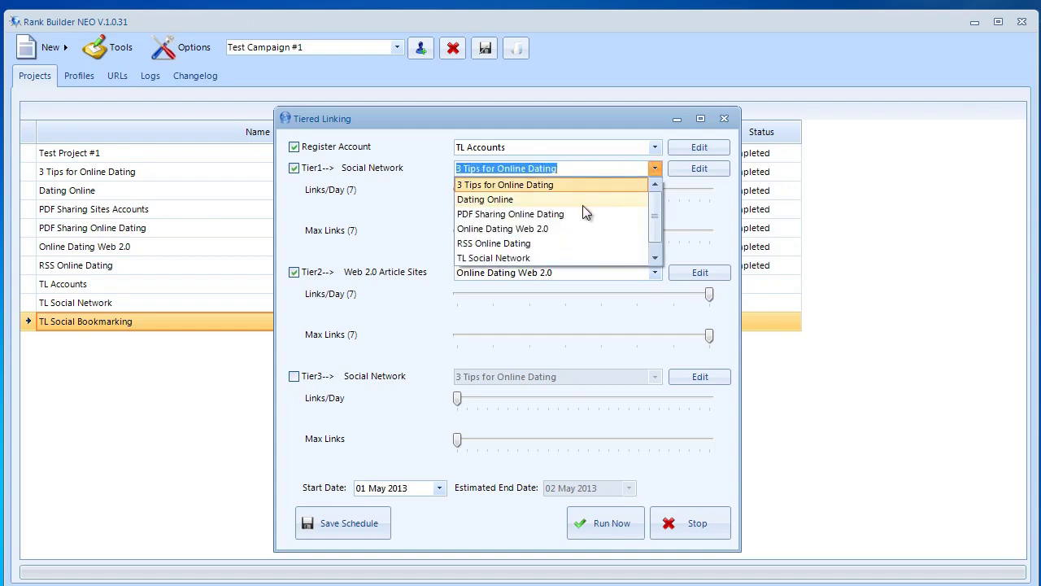
scroll(658, 215, down, 1)
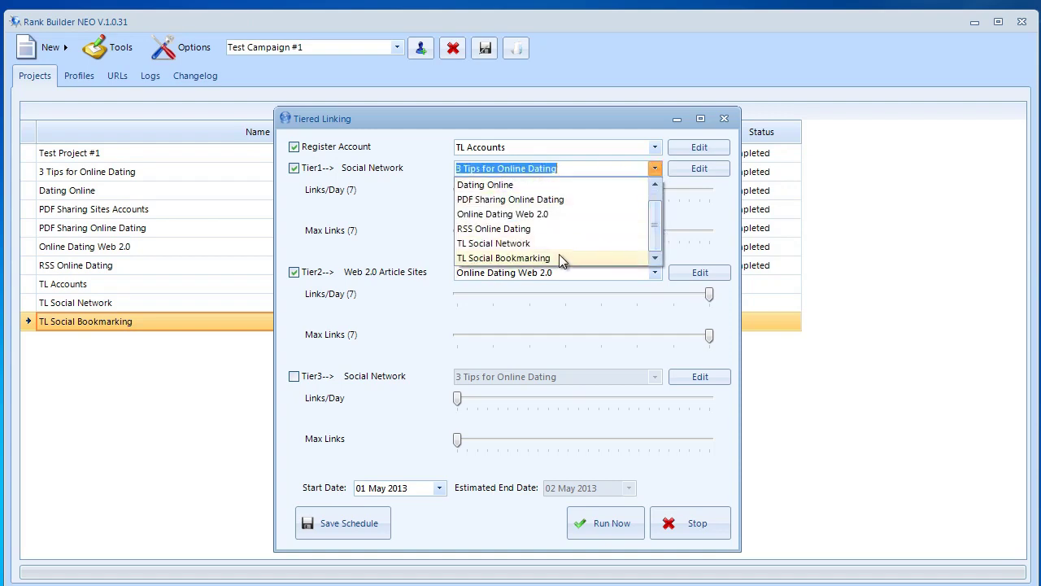
click(550, 243)
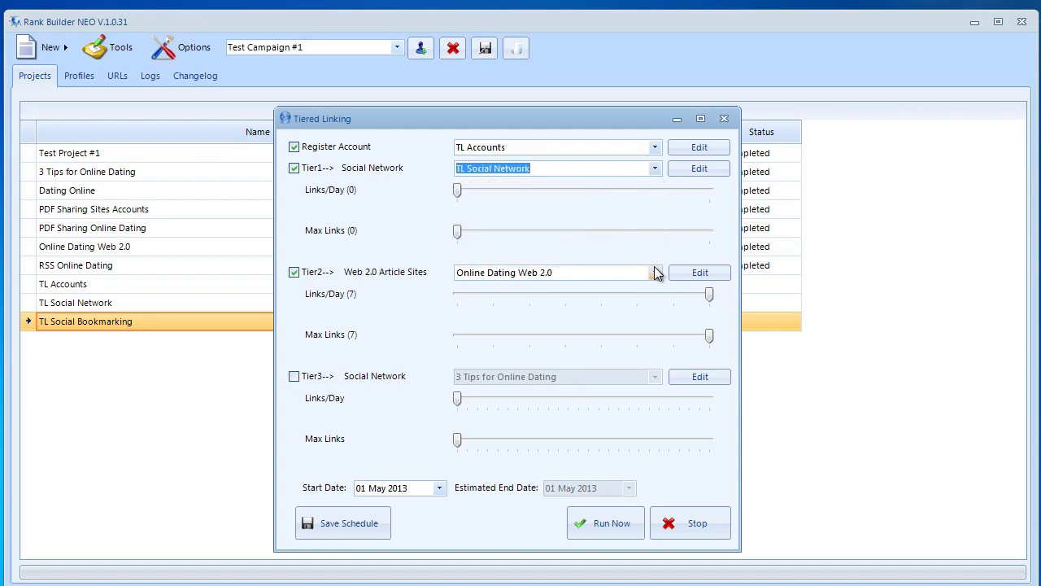
click(656, 272)
scroll(659, 321, down, 1)
click(616, 362)
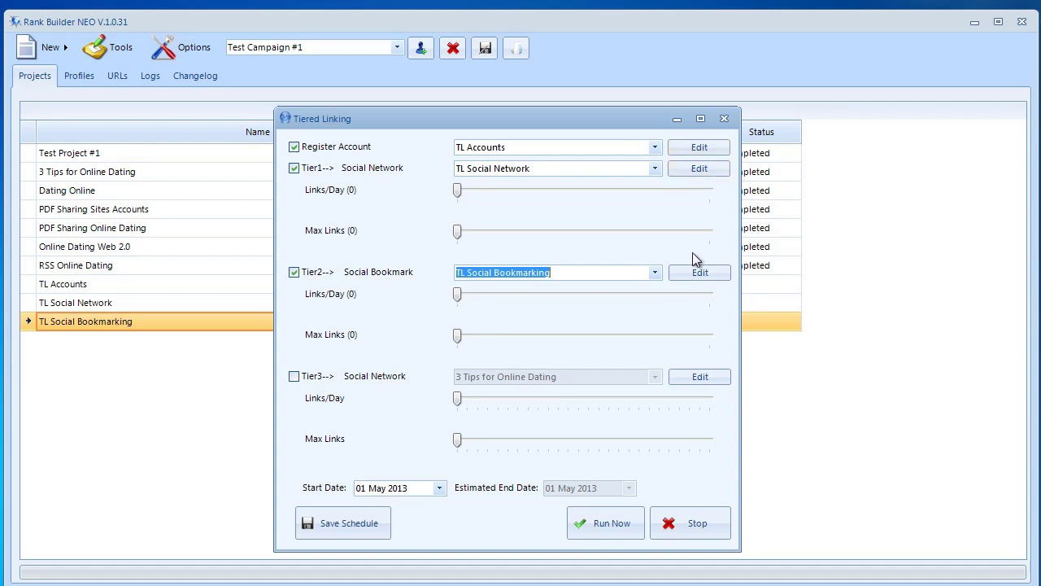
click(328, 380)
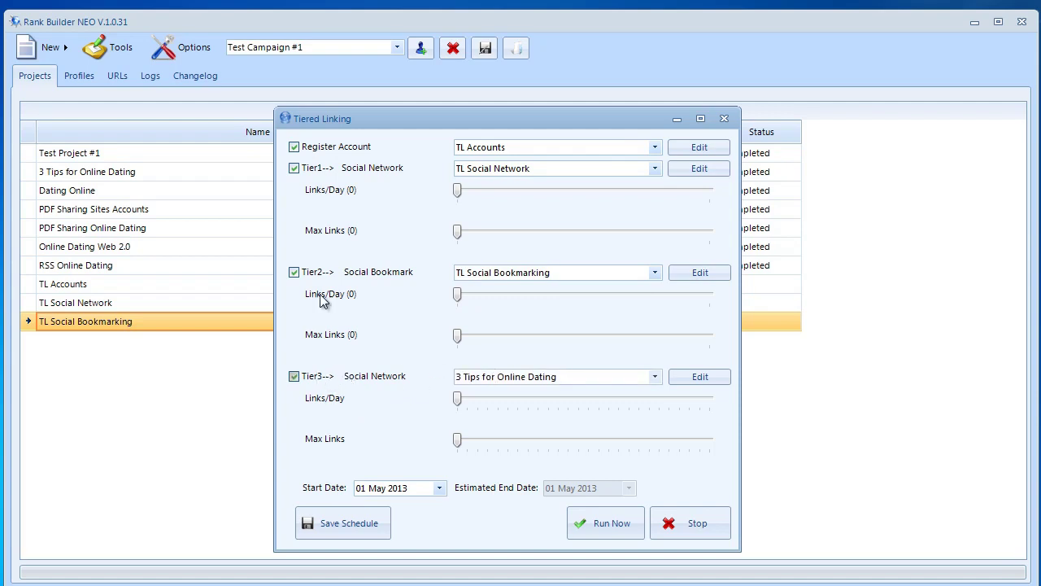
click(322, 380)
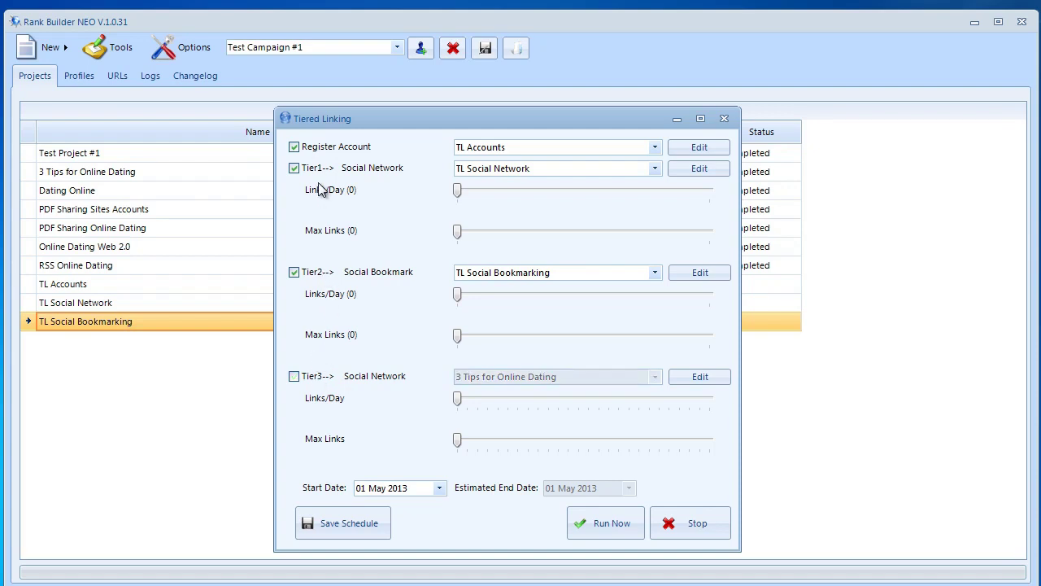
click(317, 279)
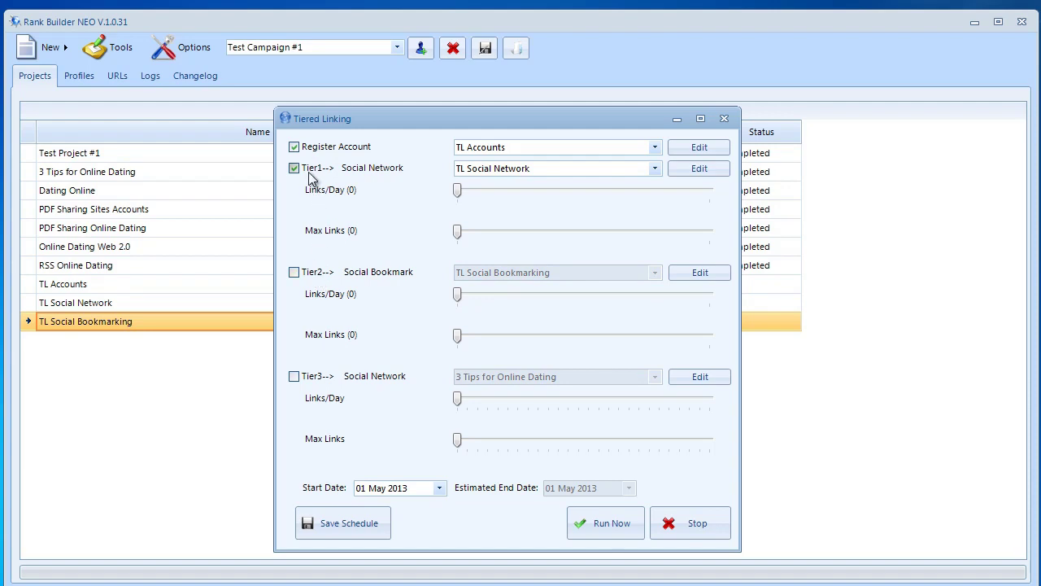
click(319, 273)
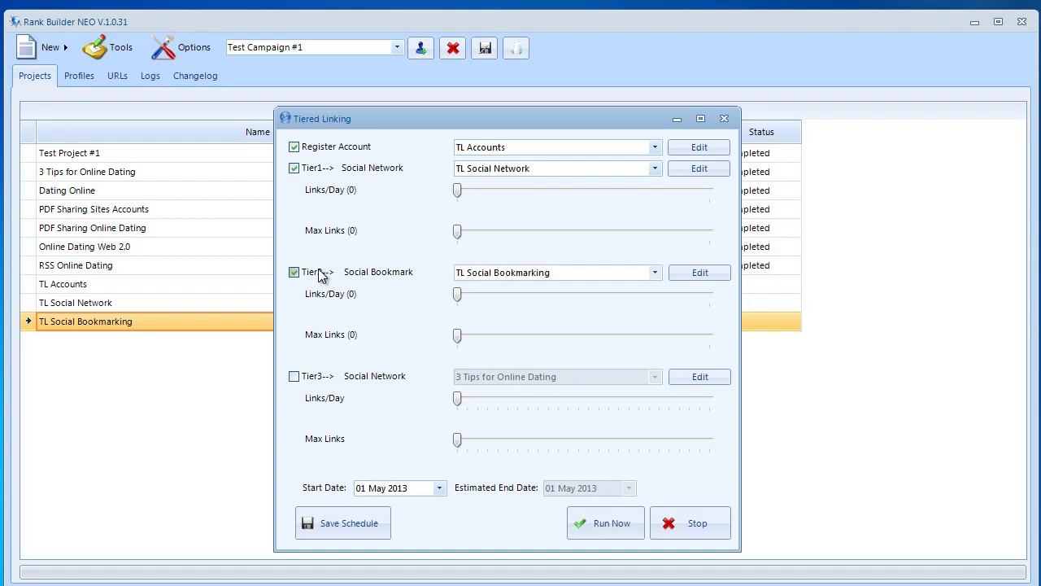
Step: Open Create Account for TL Accounts and select all Social Network and Social Bookmark sites (404)
click(673, 150)
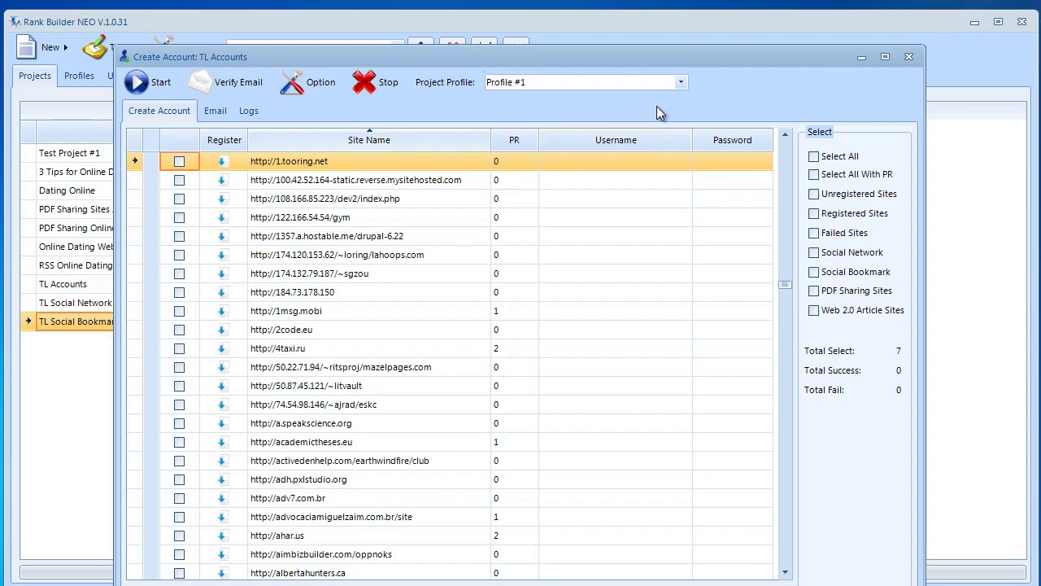
click(680, 85)
click(680, 84)
click(815, 253)
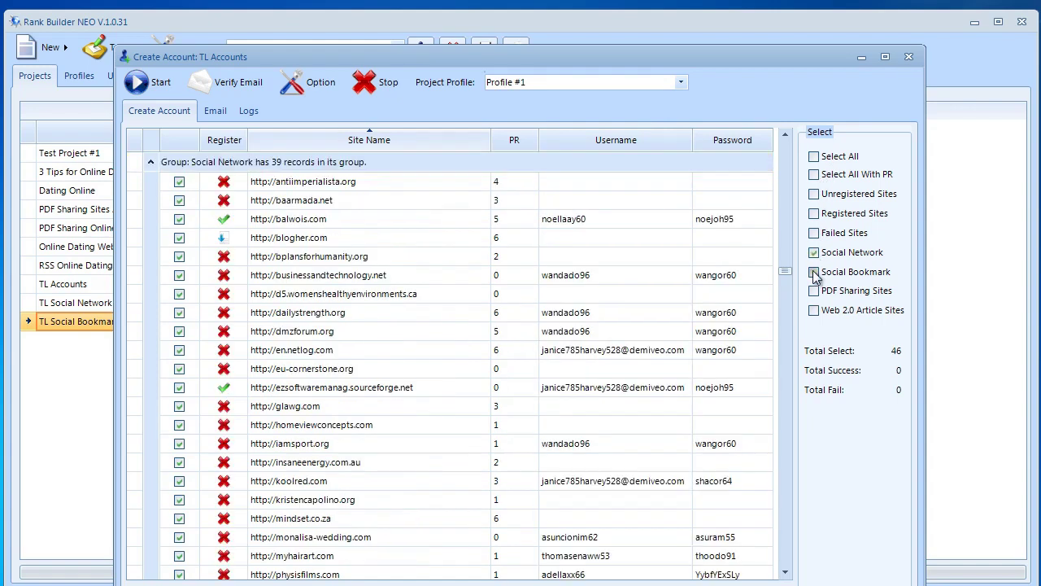
click(814, 272)
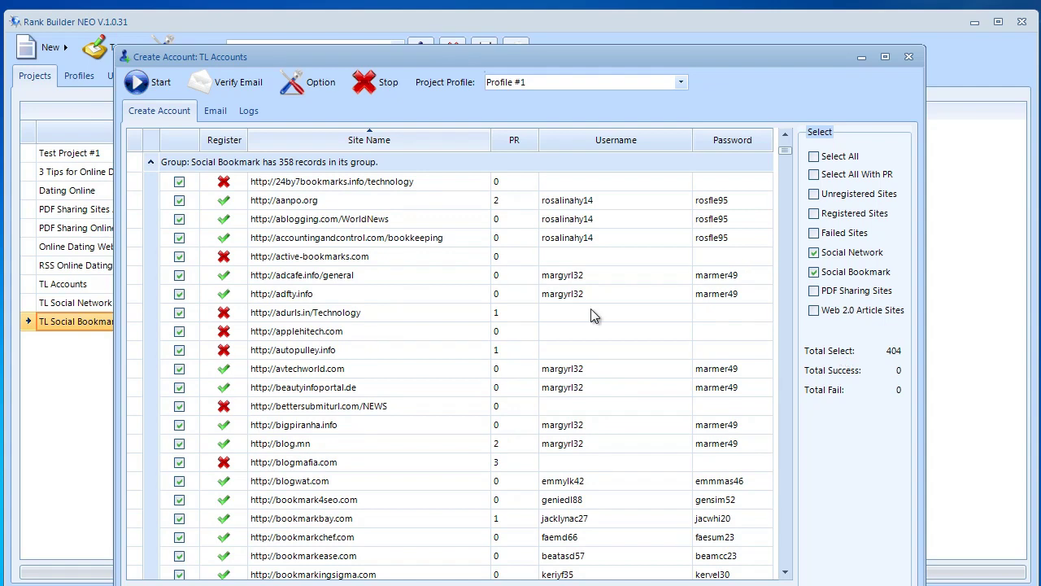
Step: Set the new accounts' email domain to DisposableEmail and go back to the site list
click(216, 111)
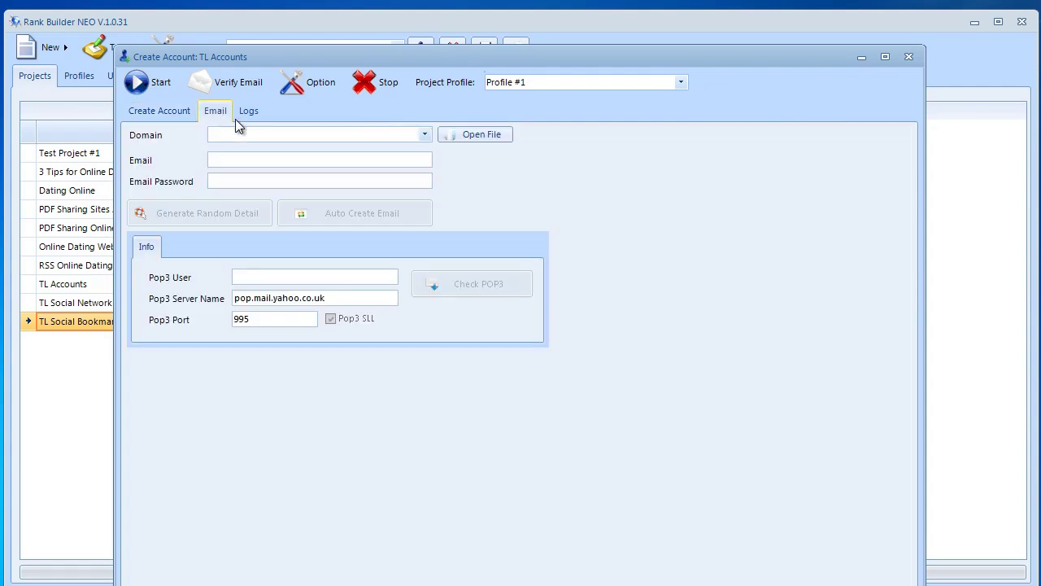
click(426, 136)
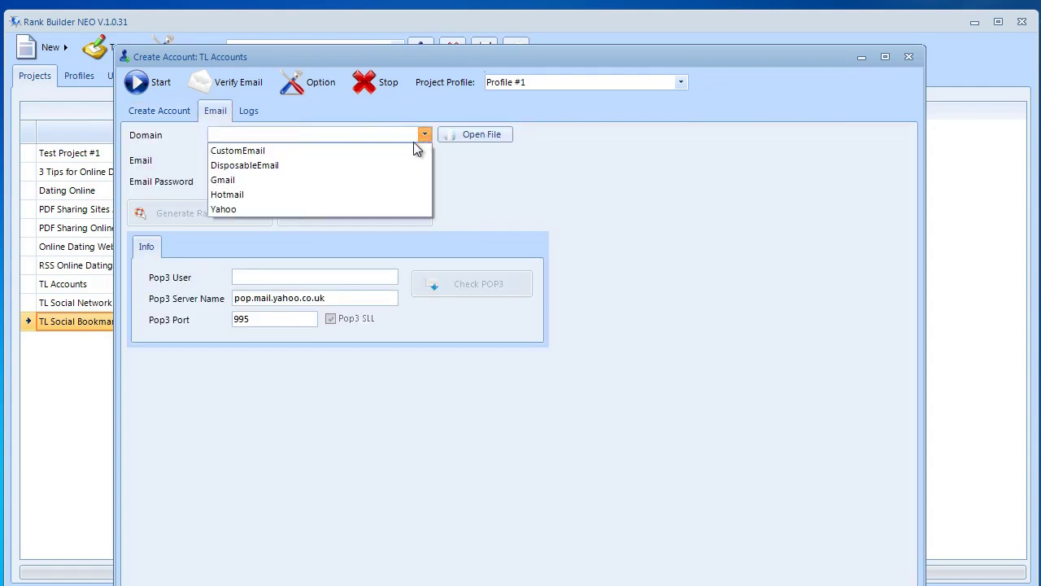
click(313, 166)
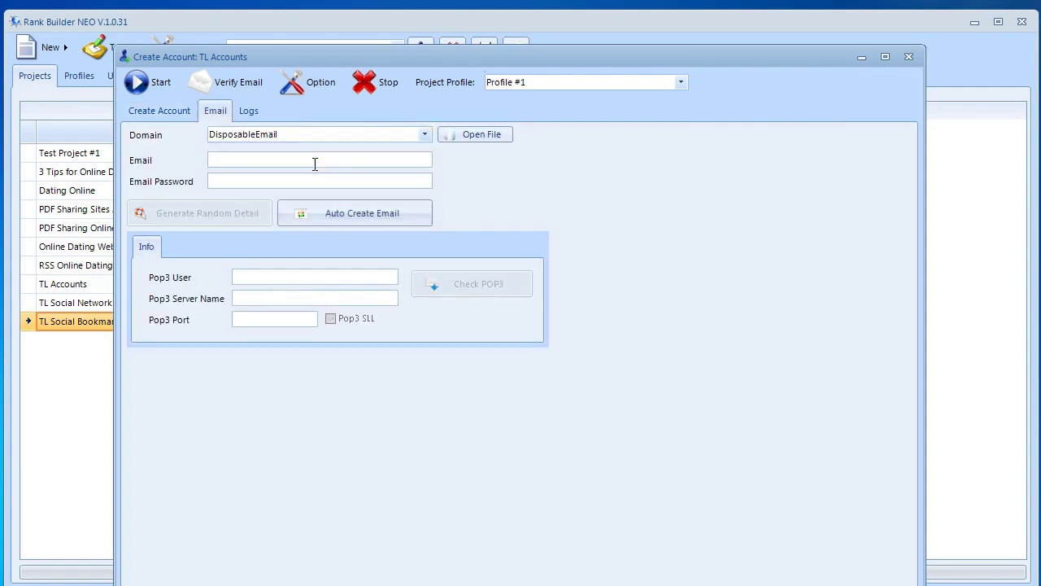
click(158, 109)
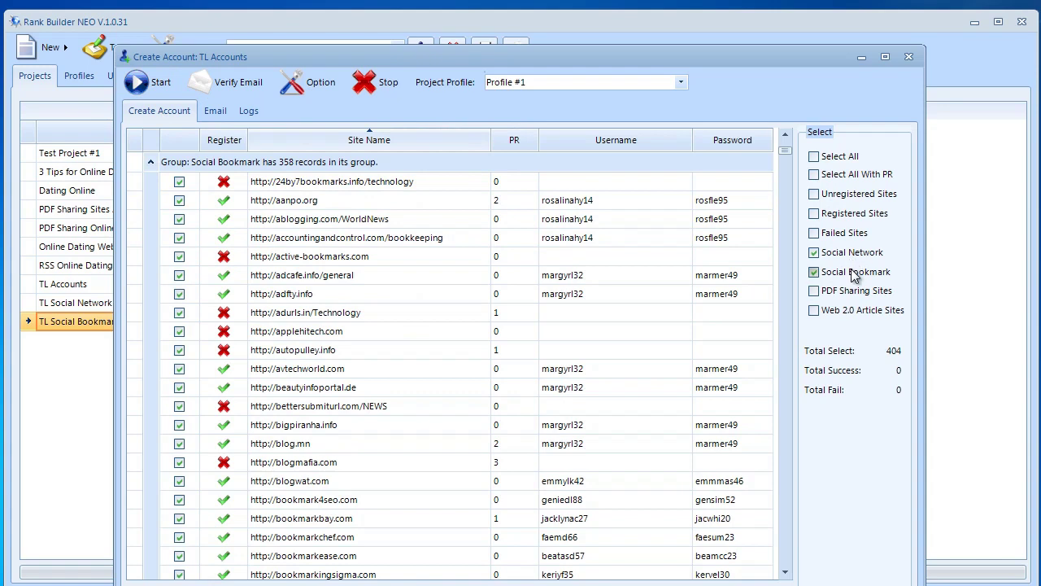
Step: Close Create Account and open the TL Social Network Tier 1 submission to review its 39 sites
click(910, 56)
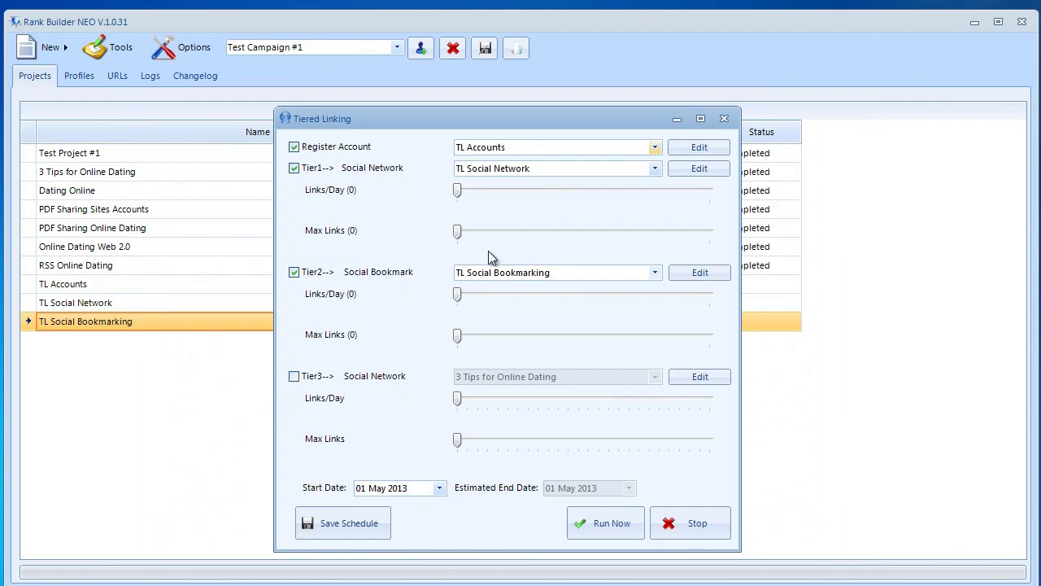
click(674, 169)
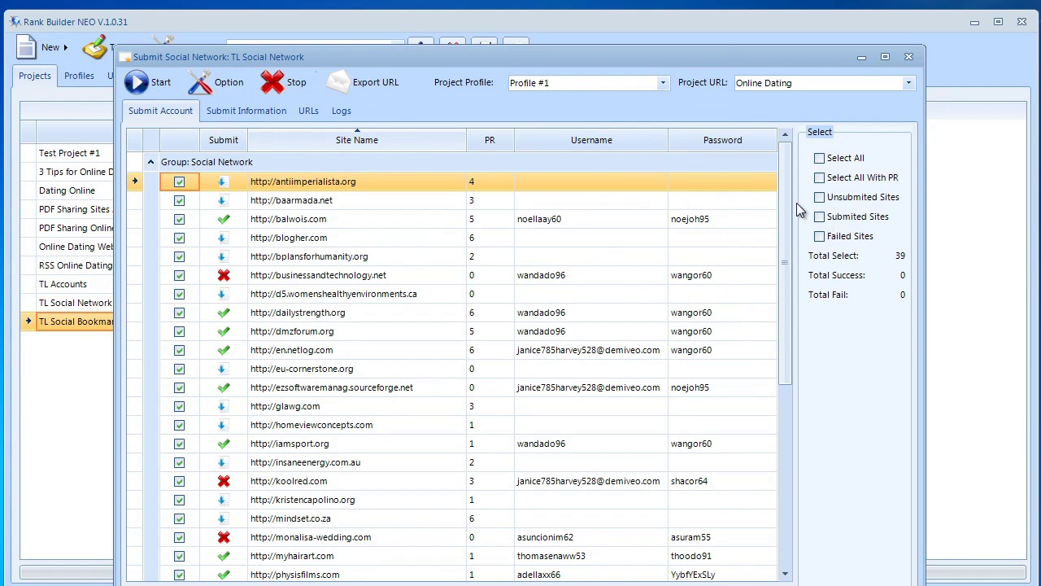
drag(790, 204, 773, 501)
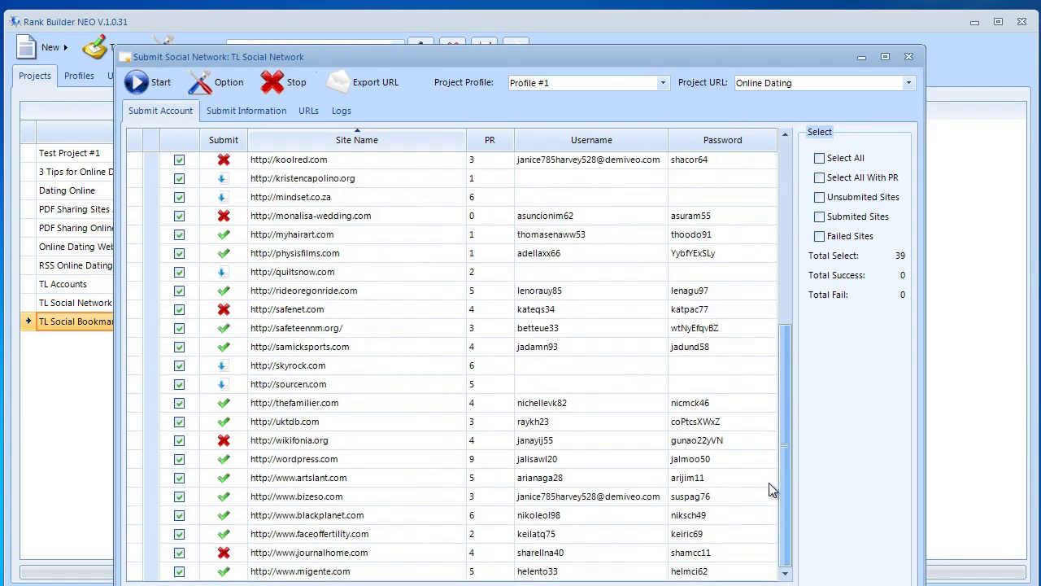
drag(768, 423, 766, 238)
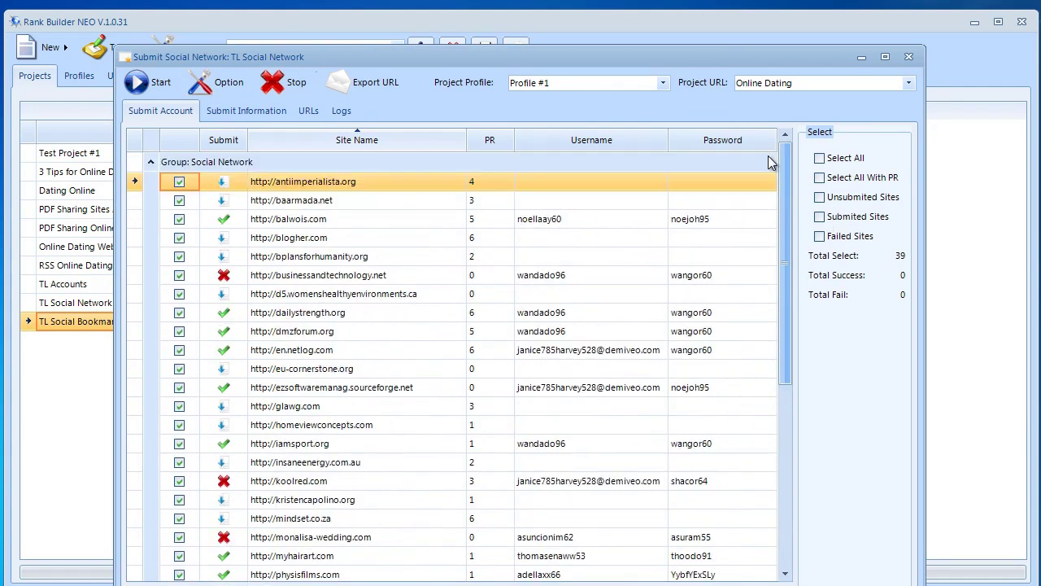
Step: Paste the article into Body and move its title, 3 Tips for Attracting Women Online, into Article Title
click(253, 112)
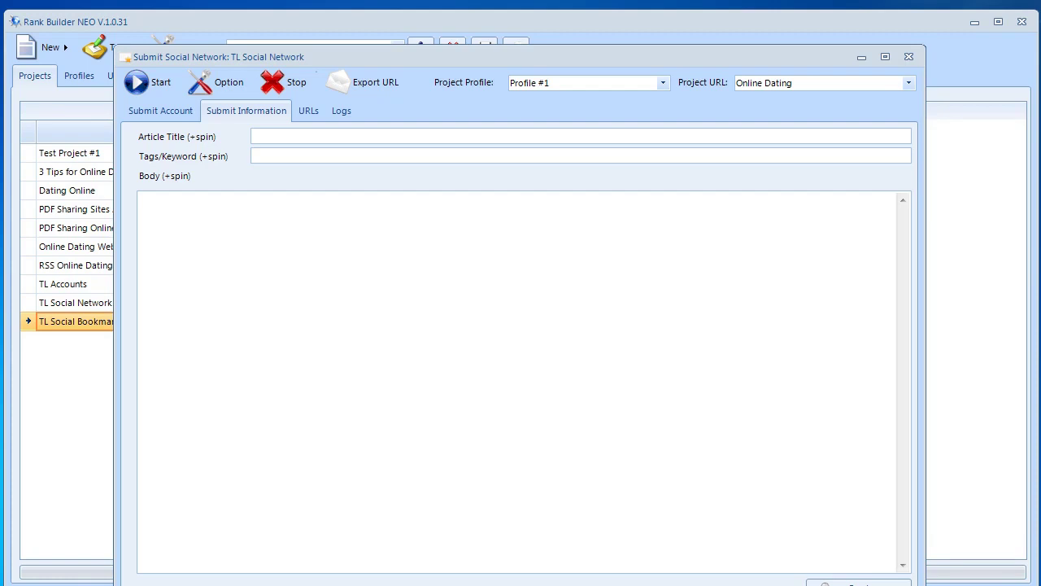
click(453, 294)
key(ctrl+v)
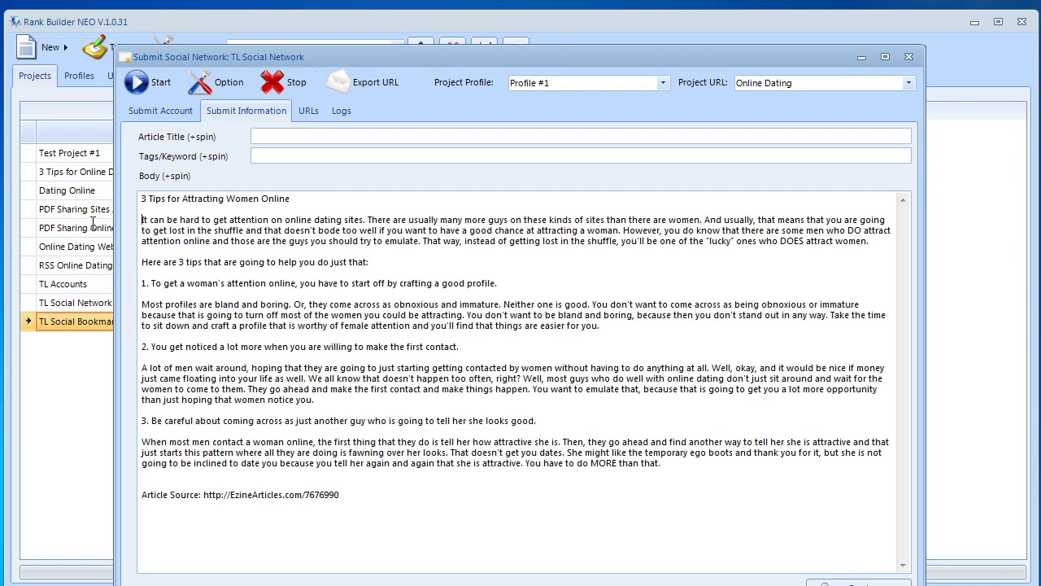
drag(142, 197, 291, 197)
key(ctrl+x)
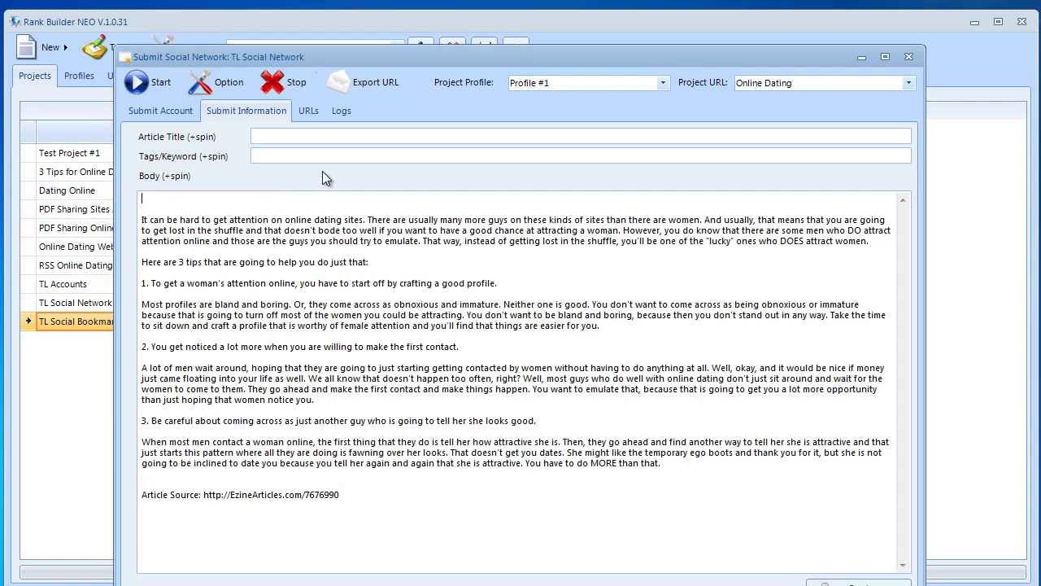
key(ctrl+v)
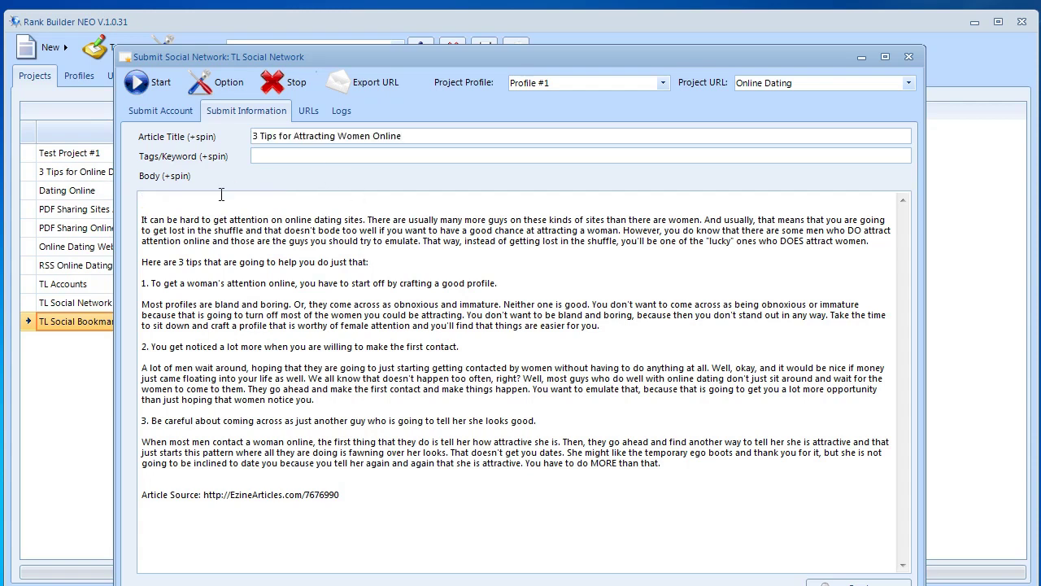
key(BackSpace)
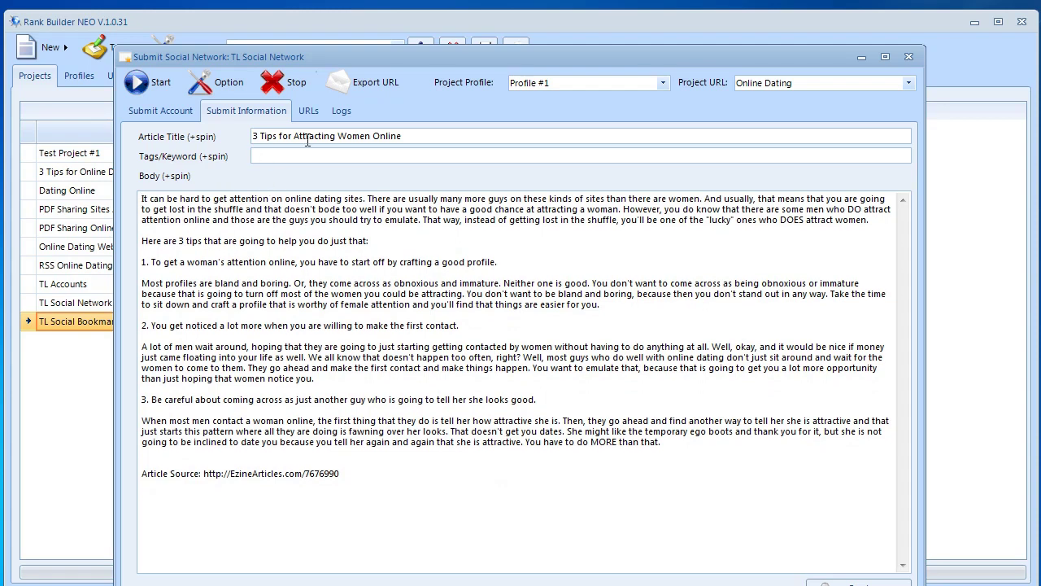
Step: Delete the empty line above Article Source in the TL Social Network article body
click(428, 137)
click(390, 241)
key(BackSpace)
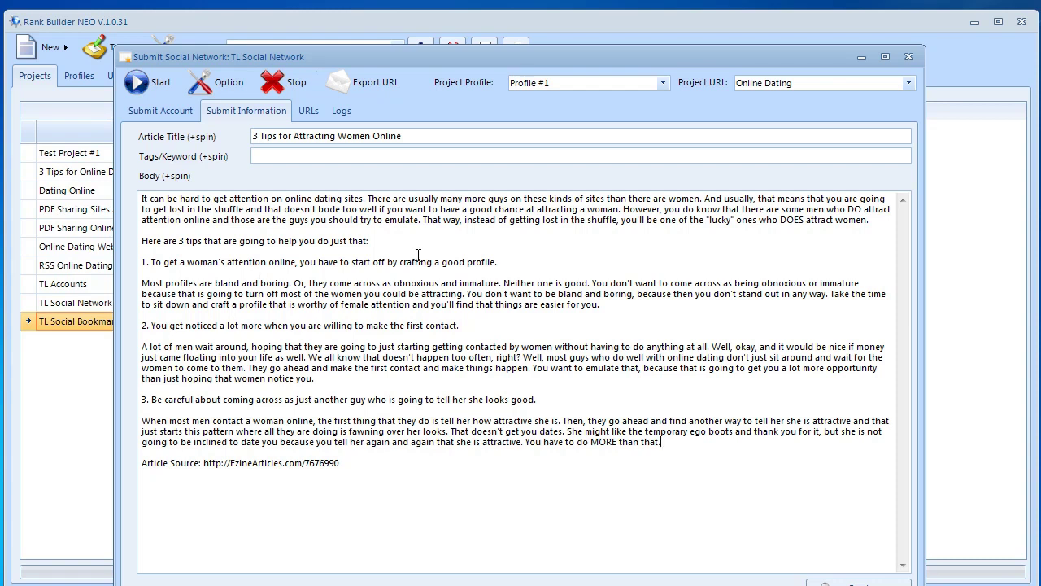
click(379, 158)
Step: Enter tags 'attract women online, date women online, find online dates' and keep Online Dating as Project URL
text(attract women online, date womn)
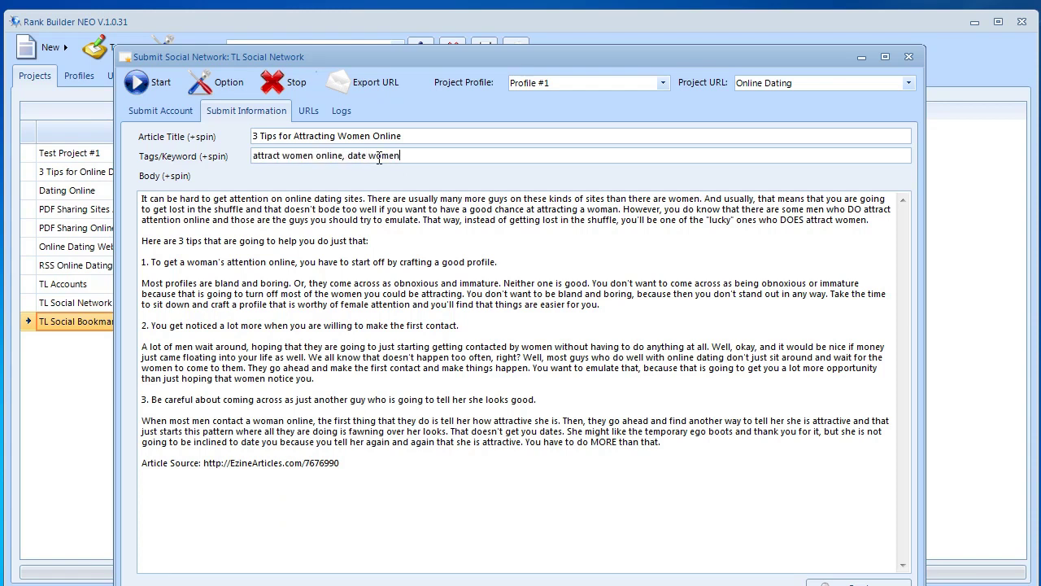
text(online, find online dates)
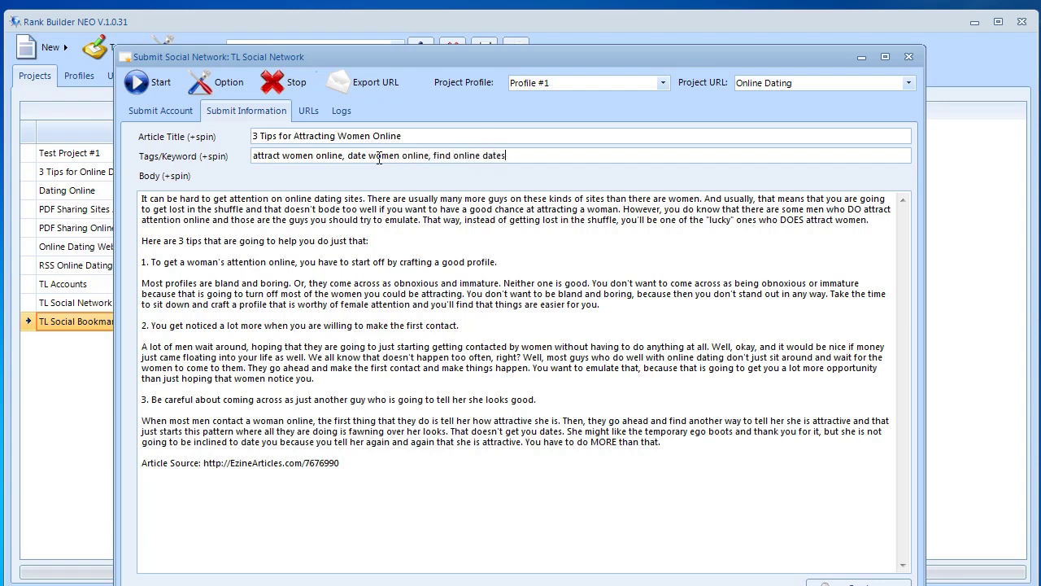
click(757, 85)
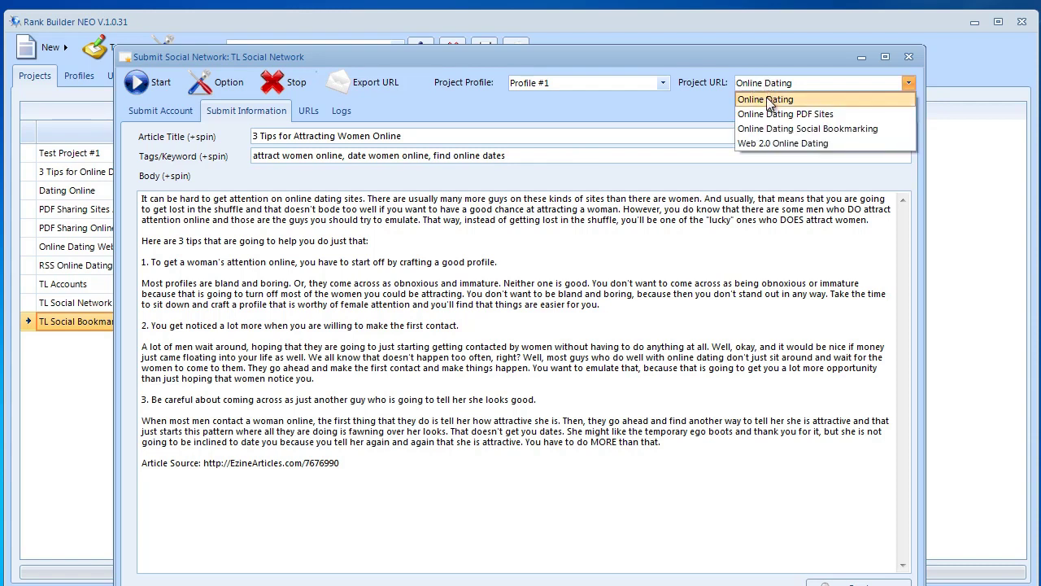
click(764, 99)
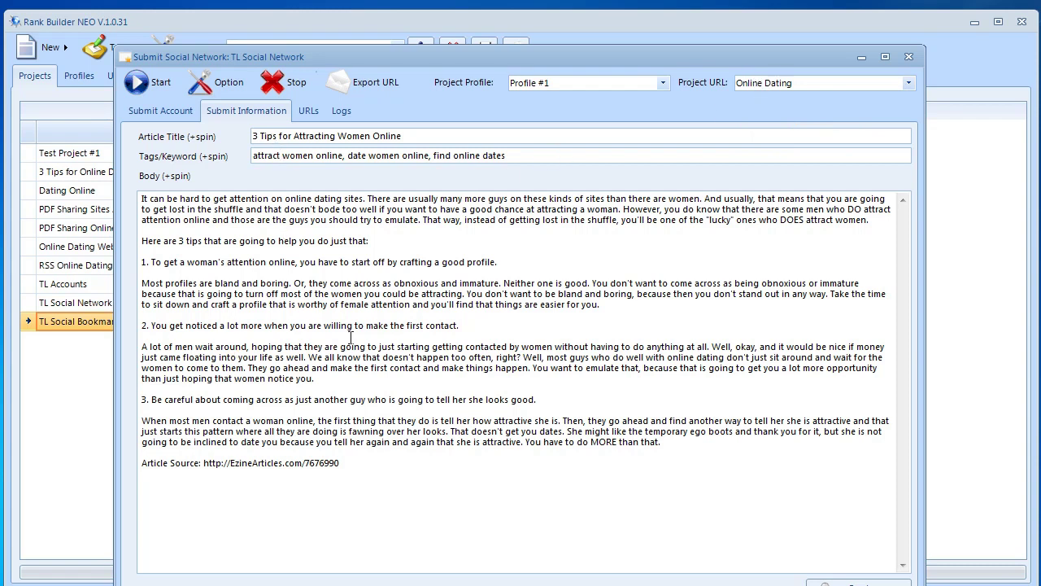
click(650, 305)
text(<)
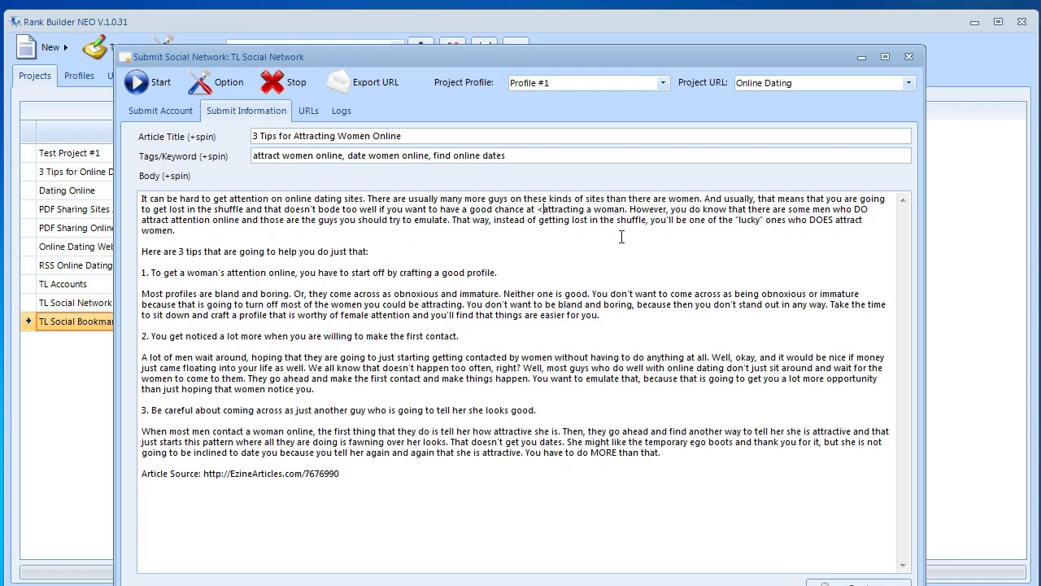
text(a h)
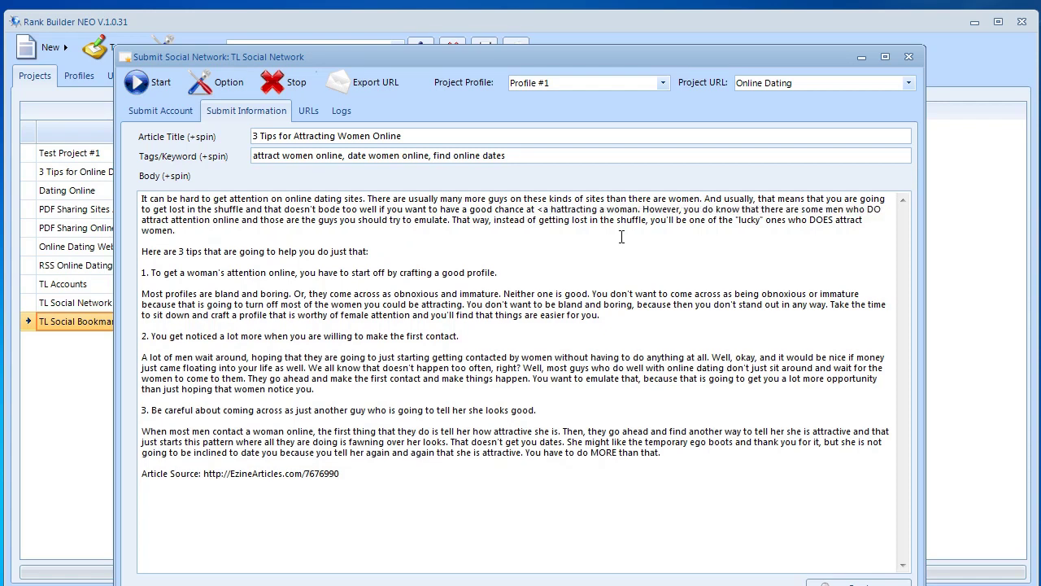
text(ref=")
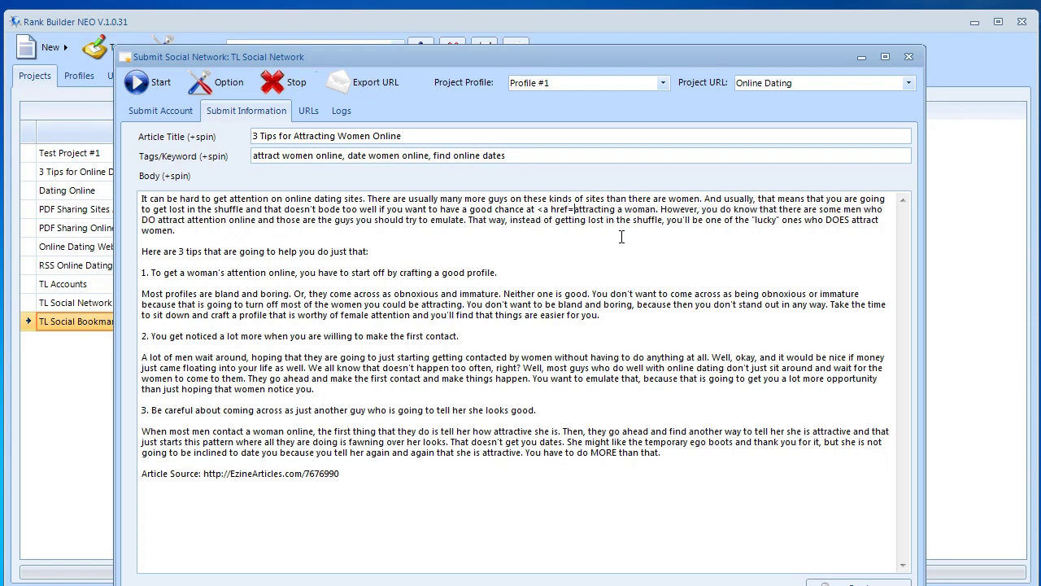
text(http:/)
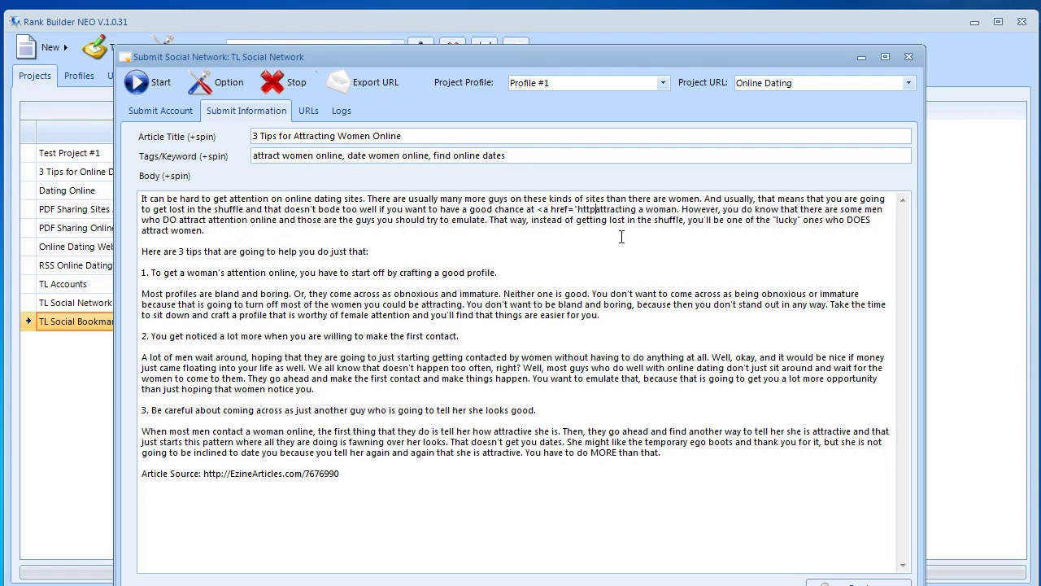
text(/g)
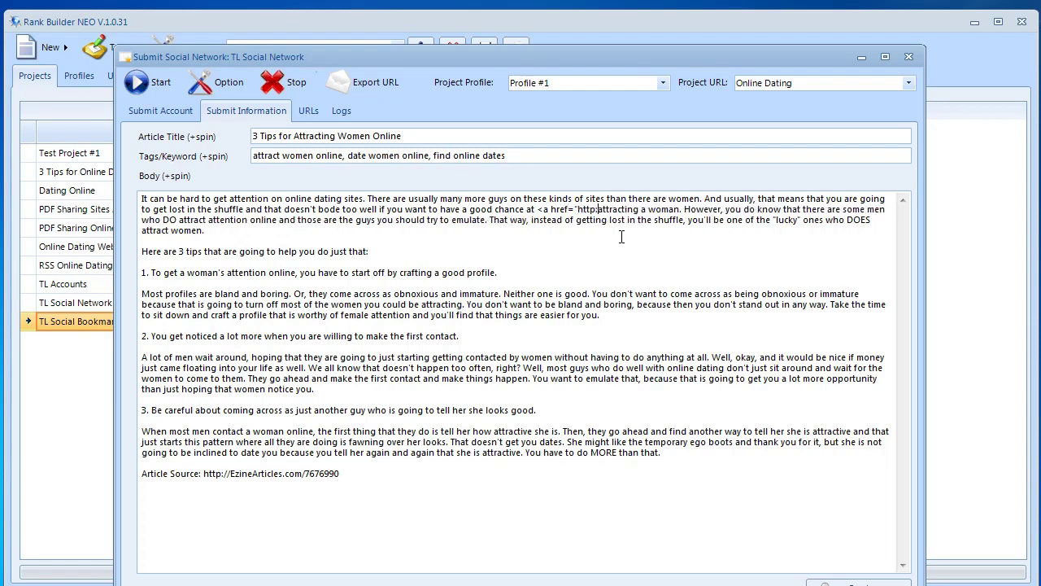
text(oogle)
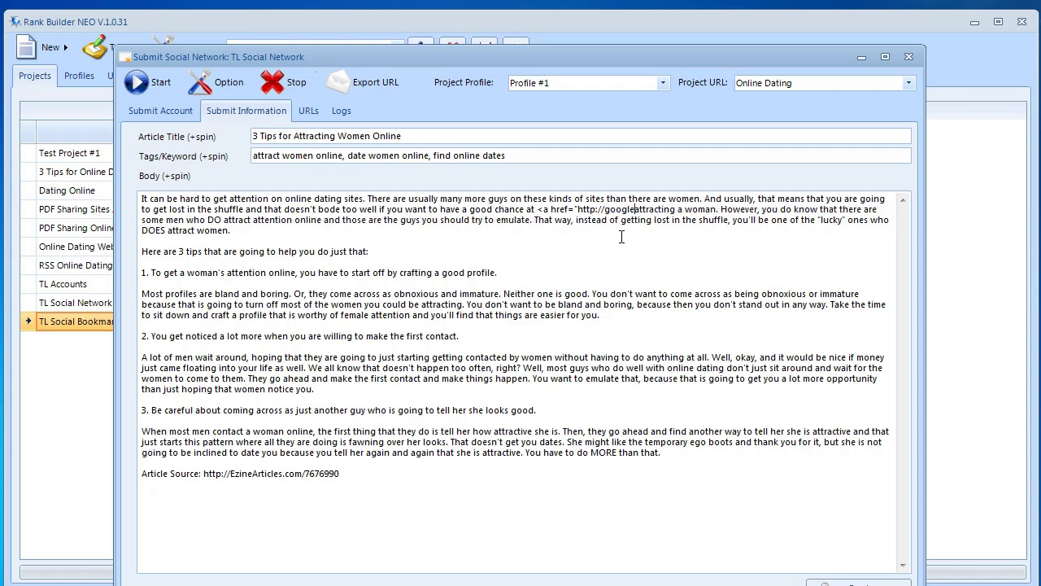
text(.com/>)
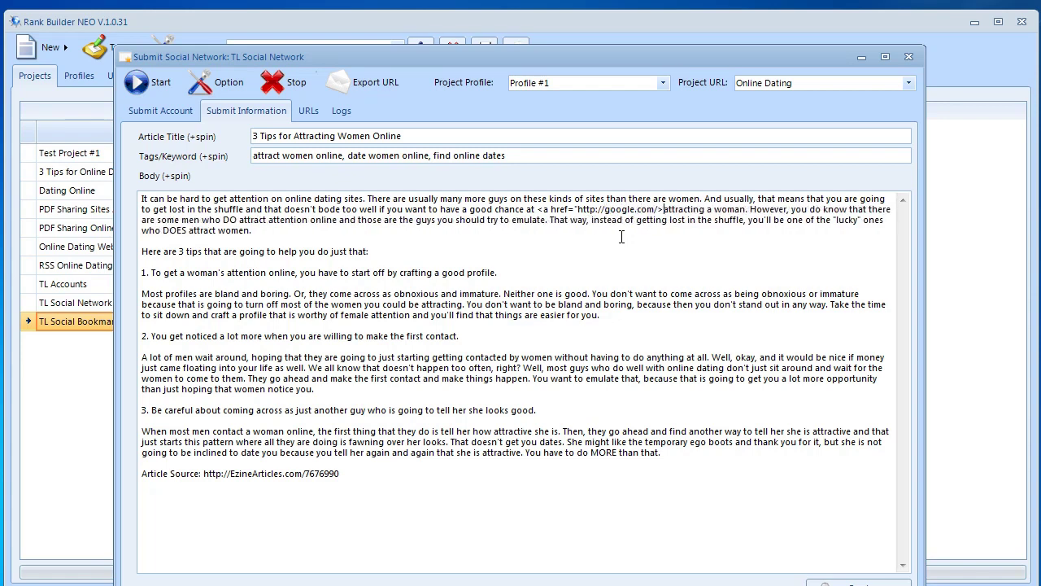
key(Right)
key(Right)
key(Right)
key(Right)
text(<)
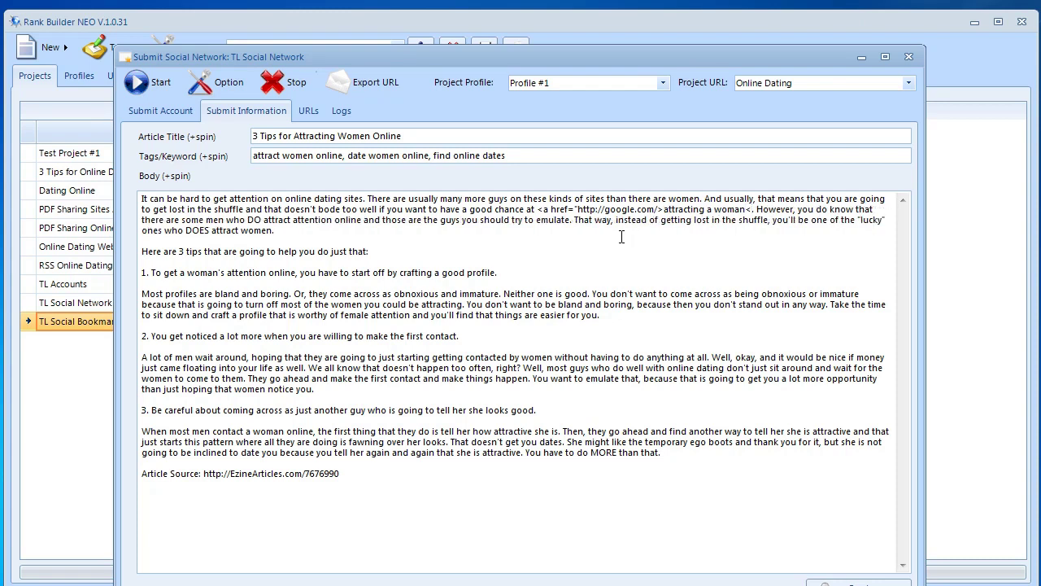
text(/a>)
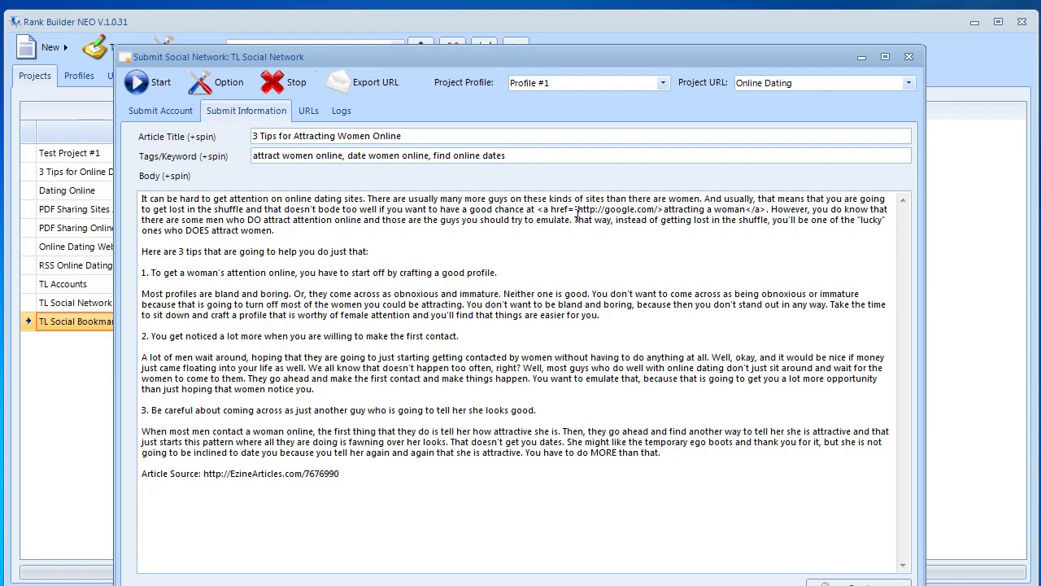
text(")
text(")
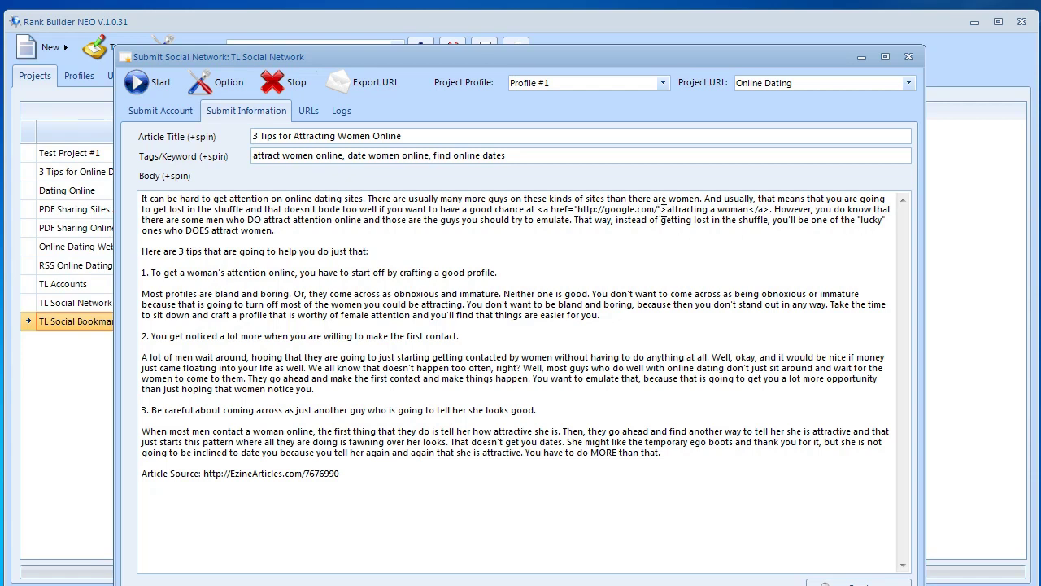
drag(666, 210, 768, 209)
click(766, 210)
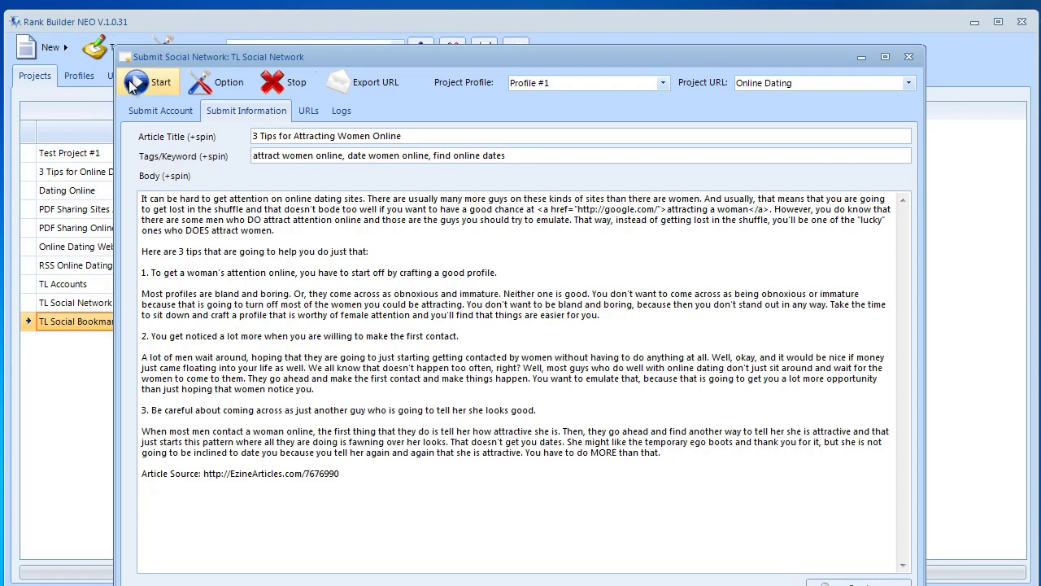
Step: Close Submit Social Network and open the Tier2 TL Social Bookmarking Submit Information form
click(908, 58)
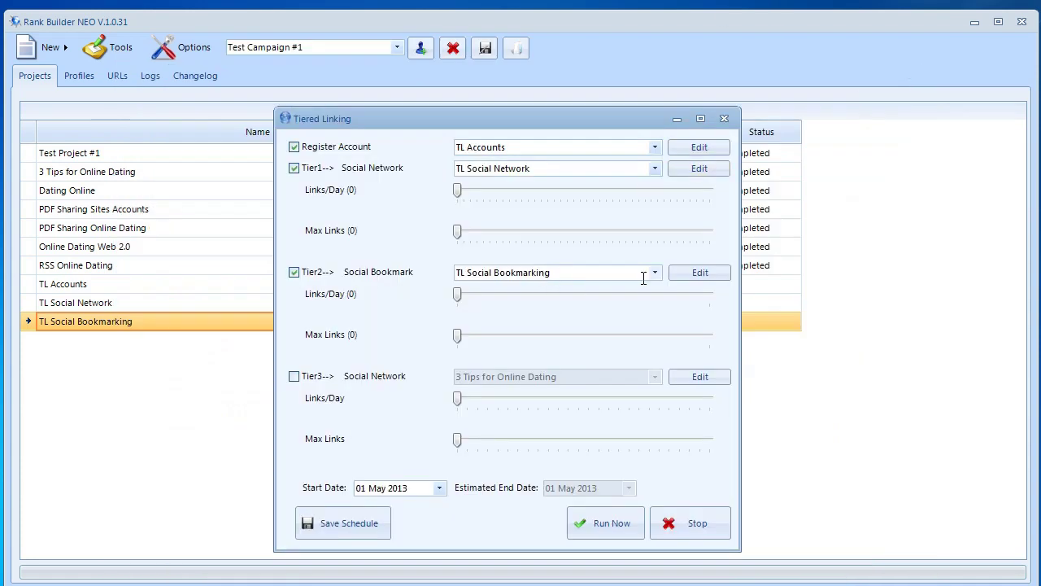
click(694, 281)
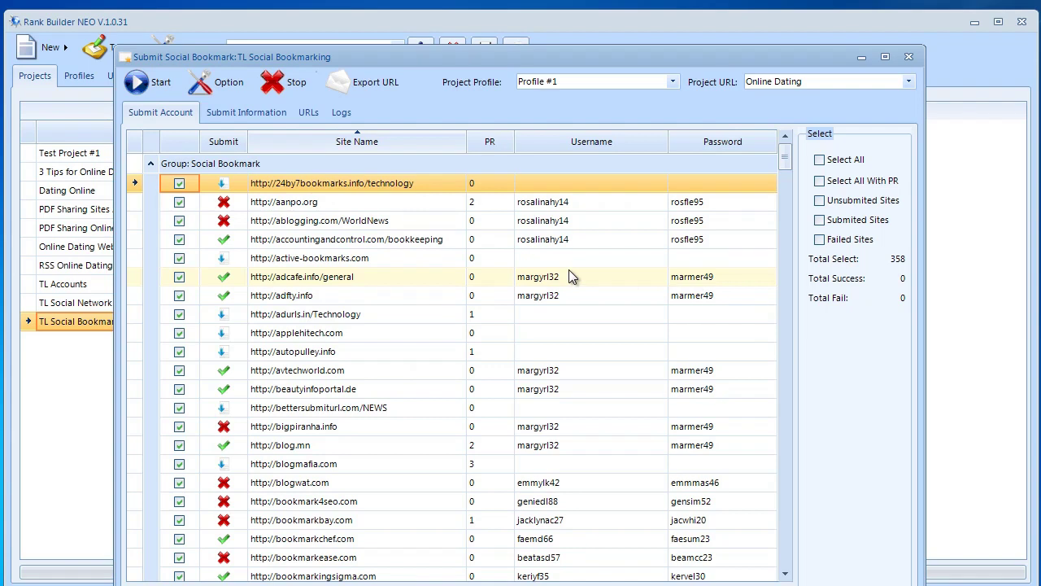
click(271, 119)
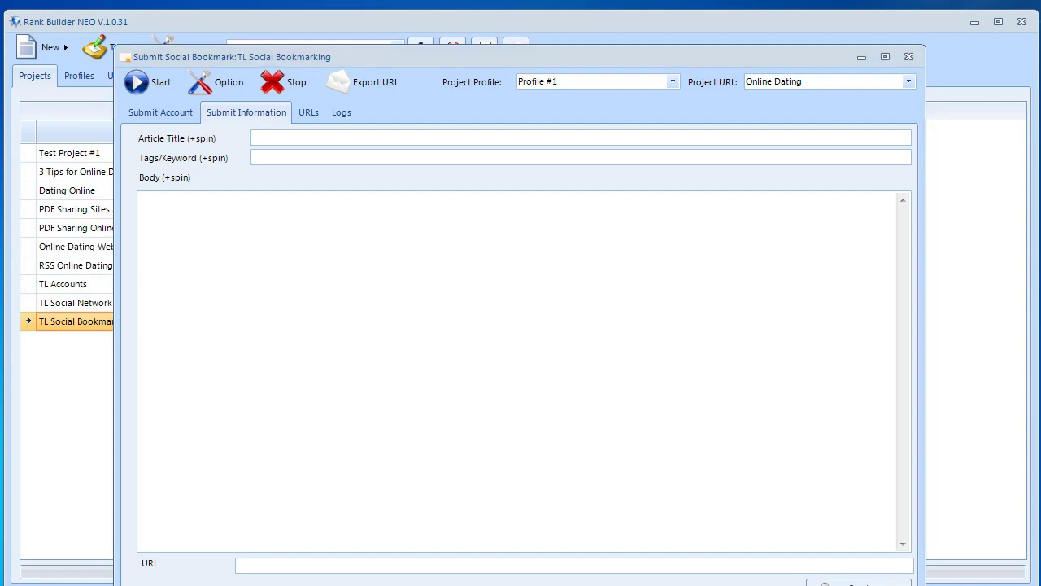
Step: Paste the article into the body and move its 'Online Dating Advice for Guys' line into the title
click(545, 367)
key(ctrl+v)
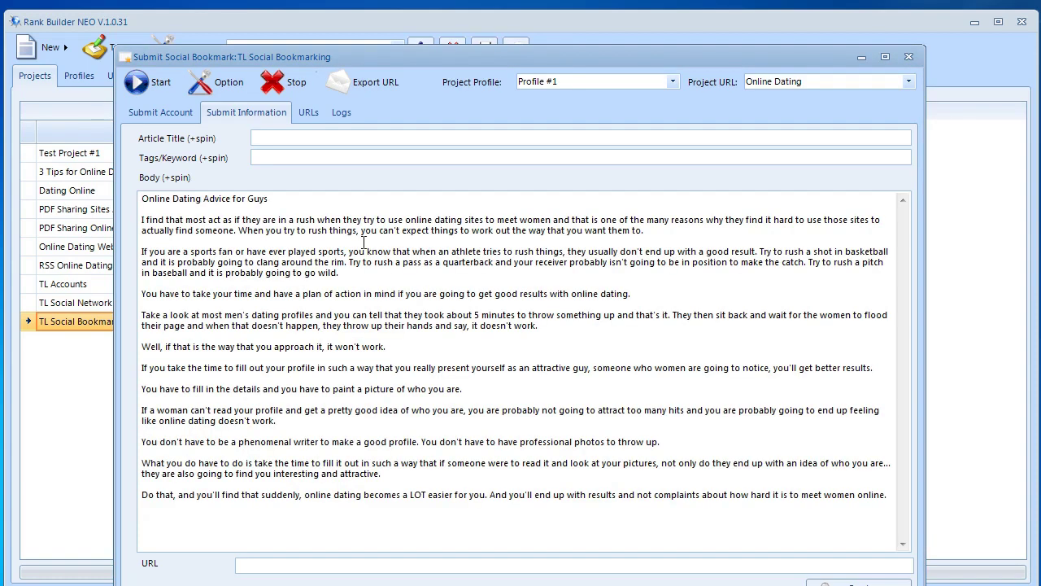
drag(306, 198, 81, 209)
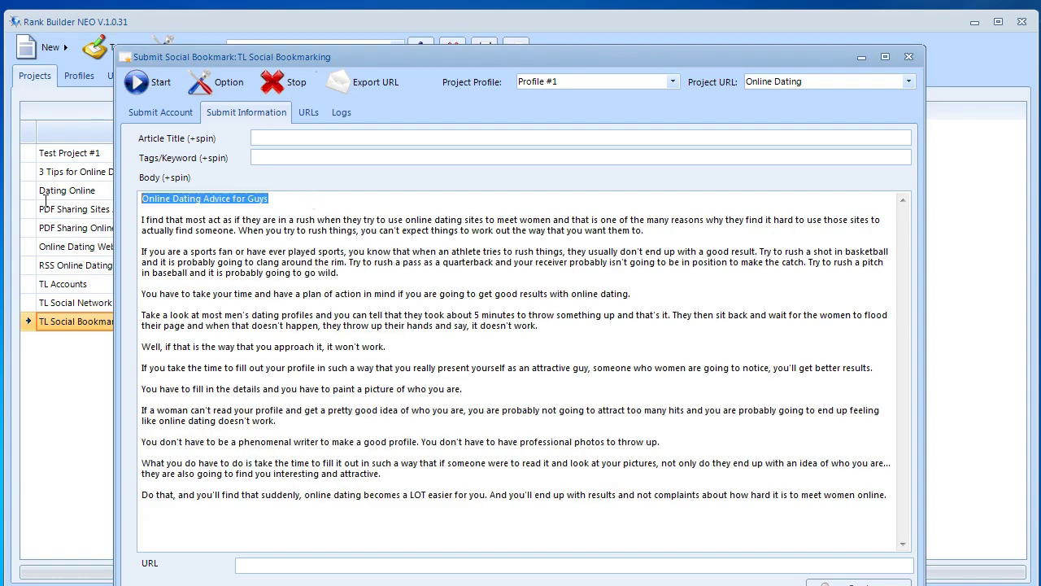
key(ctrl+x)
key(BackSpace)
key(Delete)
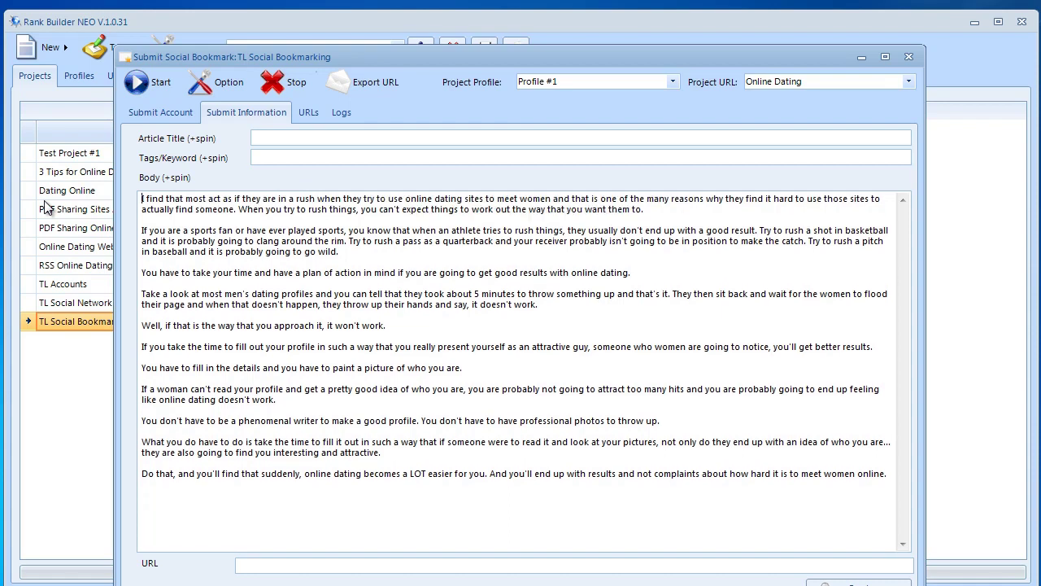
click(261, 138)
key(ctrl+v)
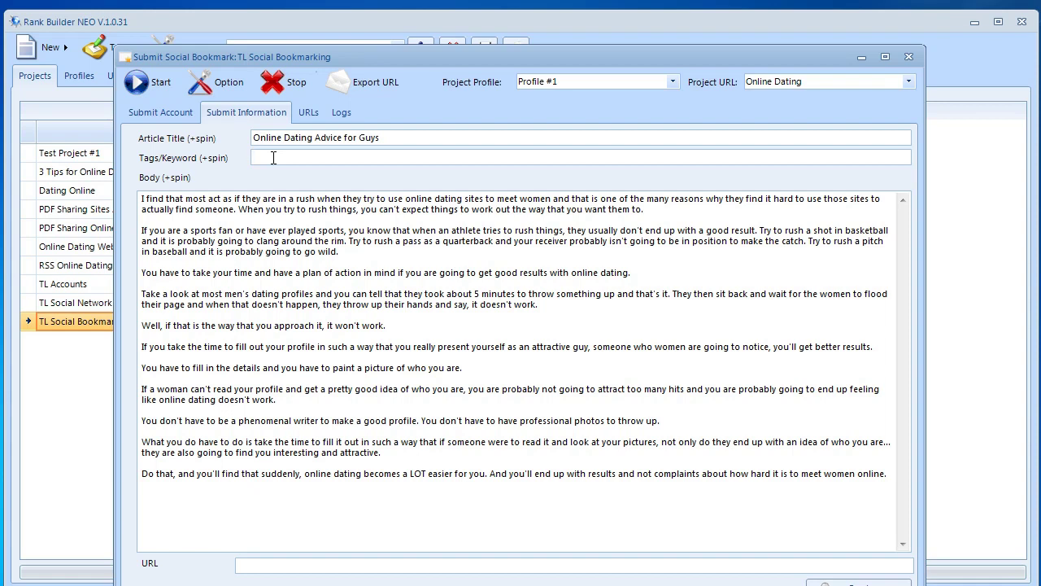
Step: Enter the tags 'online dating, online dating advice, find women online'
click(273, 158)
text(online dating, online dating advice, )
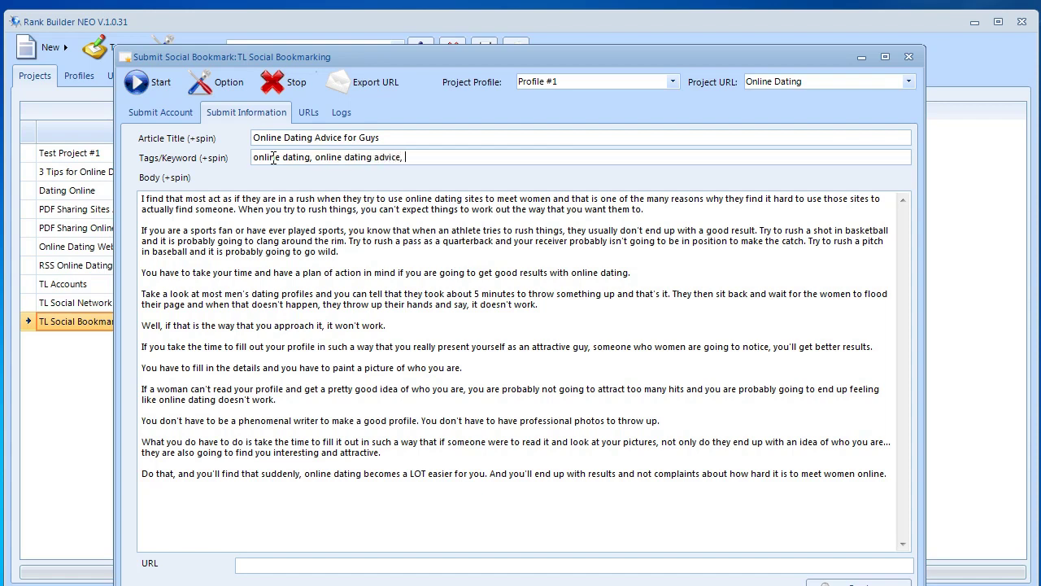
text(find women online)
drag(710, 59, 684, 21)
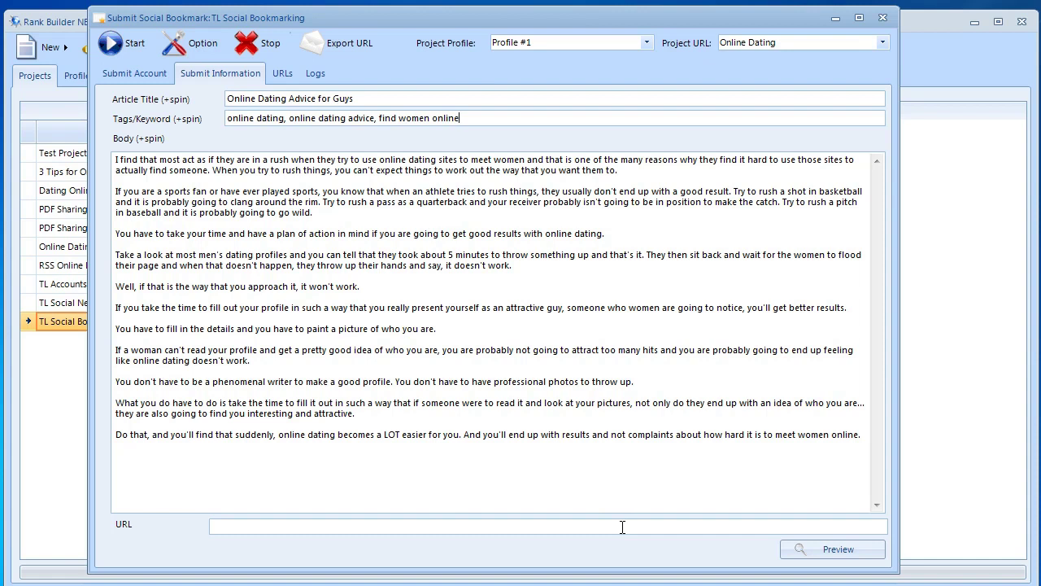
Step: Set the bookmark URL to %RANDOMLINK% and check the submission preview
click(393, 524)
text(%RANDOMLINK%)
click(814, 557)
mouse_move(813, 255)
mouse_down()
mouse_move(826, 427)
mouse_move(814, 244)
mouse_up()
click(806, 162)
click(333, 531)
drag(330, 529, 196, 530)
click(319, 523)
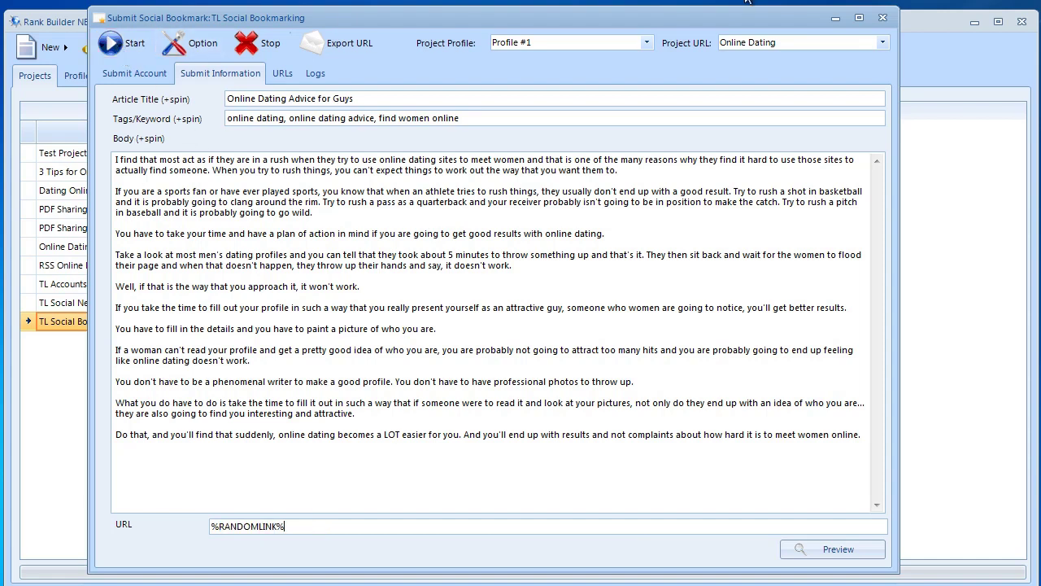
Step: Close the bookmark window and check the TL Social Network and TL Social Bookmarking tier projects
click(882, 19)
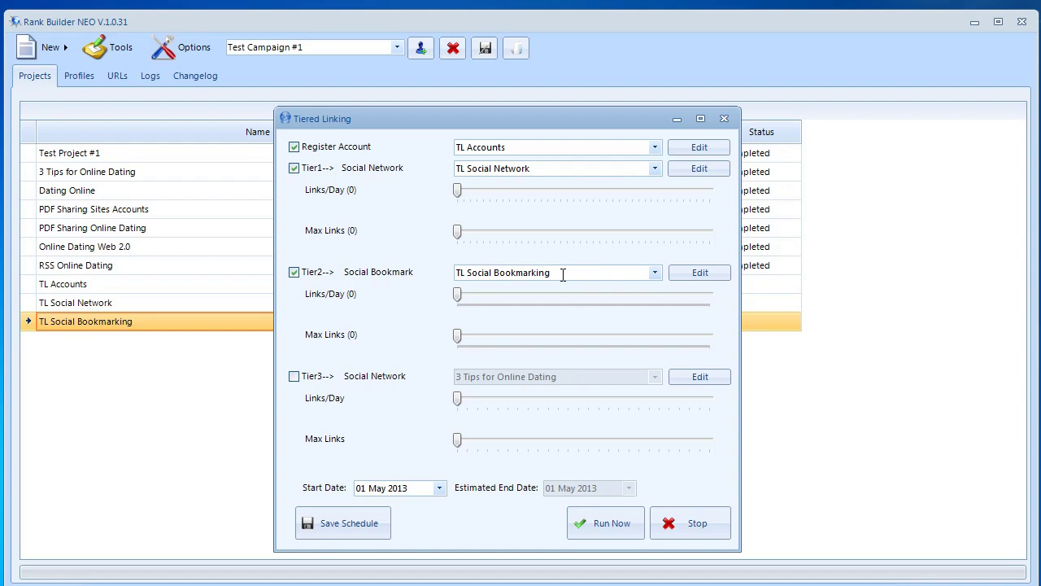
click(543, 168)
click(542, 167)
click(566, 274)
click(567, 273)
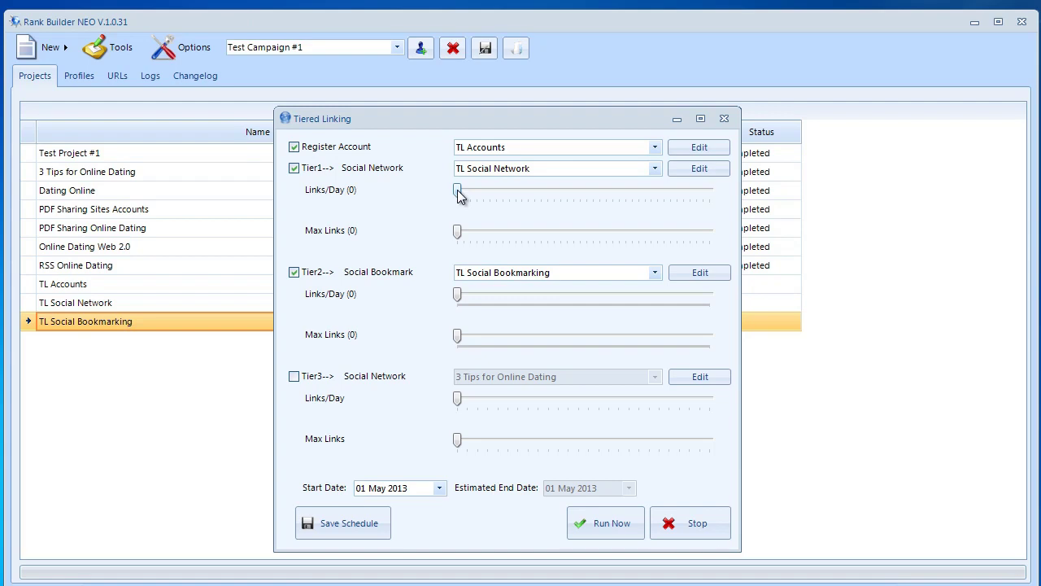
Step: Drag Tier1's sliders to 8 links per day and 30 Max Links
drag(458, 195, 509, 185)
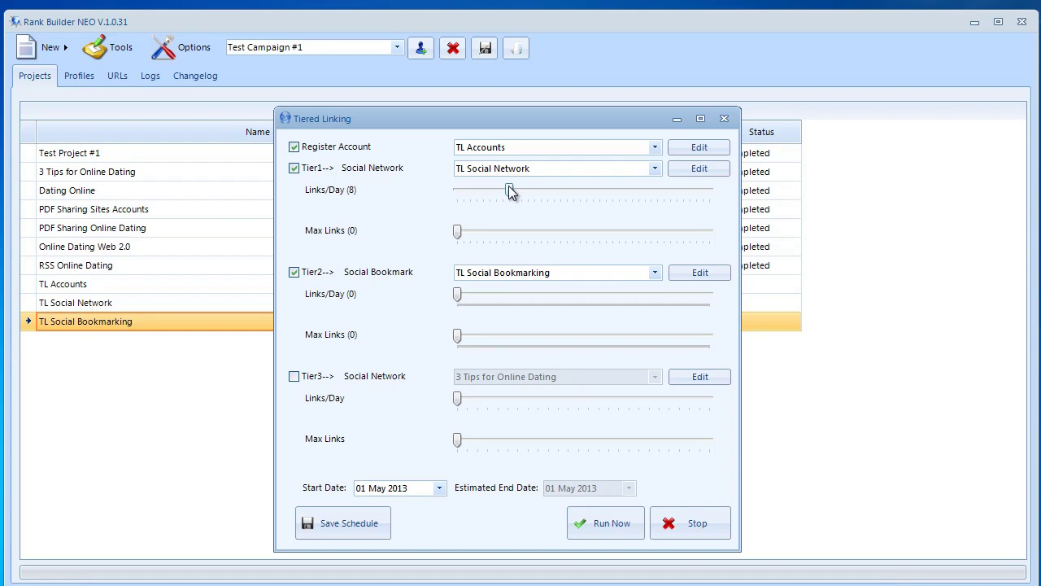
mouse_move(508, 186)
mouse_down()
mouse_move(723, 193)
mouse_move(418, 239)
mouse_move(510, 191)
mouse_up()
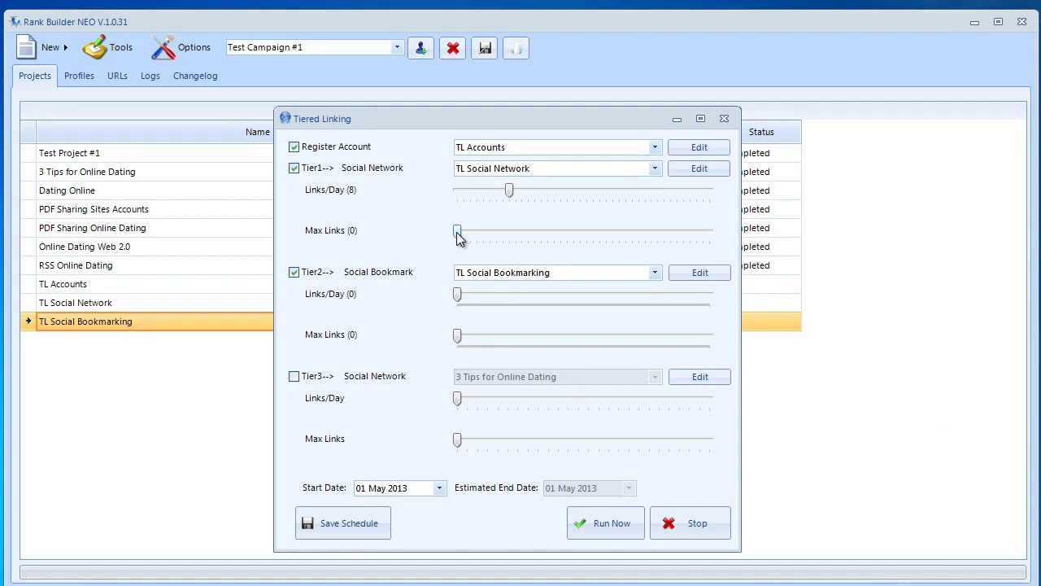
drag(457, 234, 650, 234)
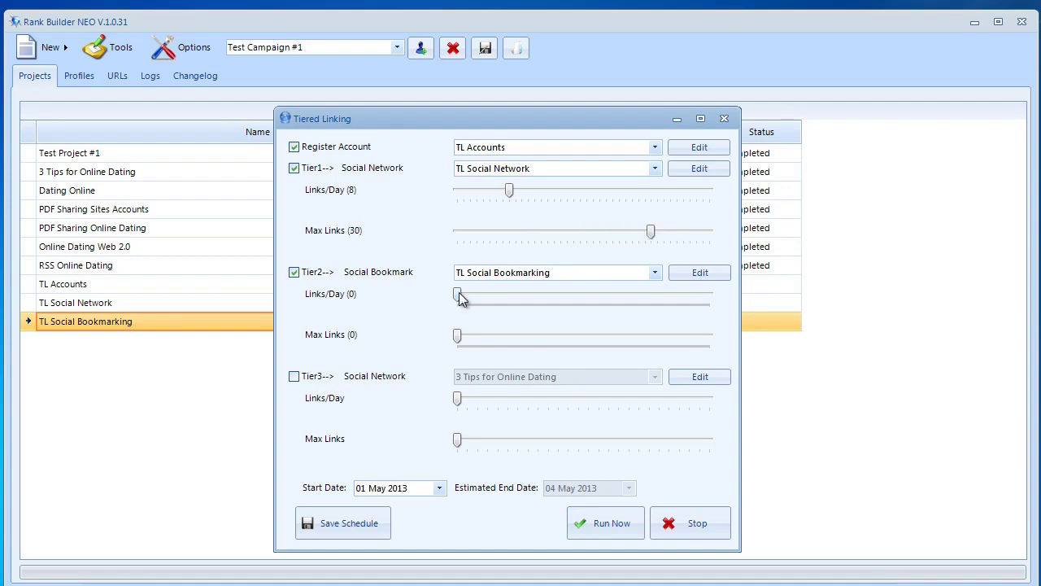
Step: Drag Tier2's sliders to 66 links per day and adjust Max Links, ending 07 May 2013
drag(458, 295, 481, 297)
drag(459, 336, 575, 340)
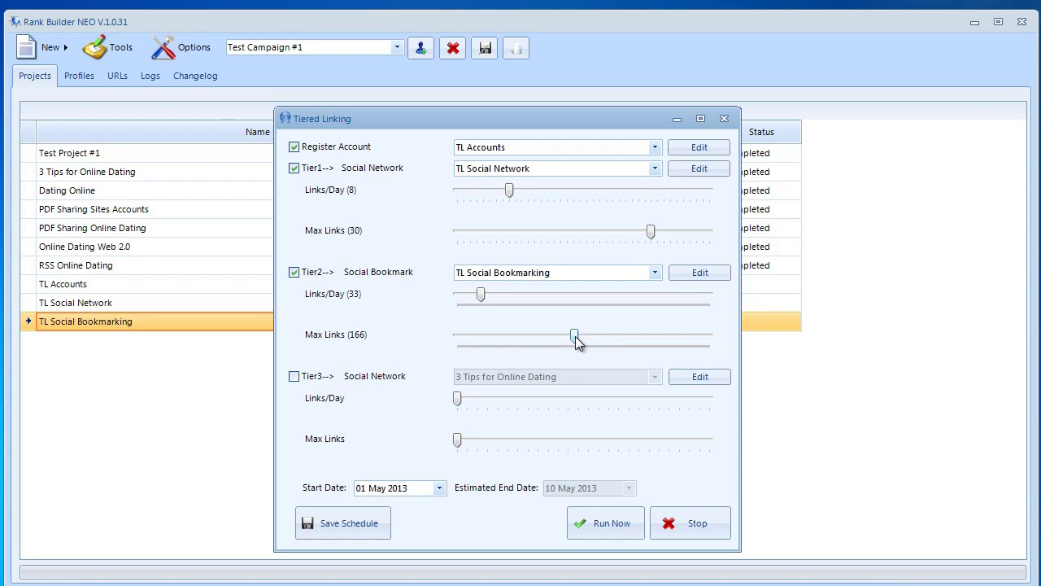
drag(481, 296, 505, 316)
drag(572, 335, 601, 335)
drag(599, 336, 577, 337)
drag(577, 339, 571, 314)
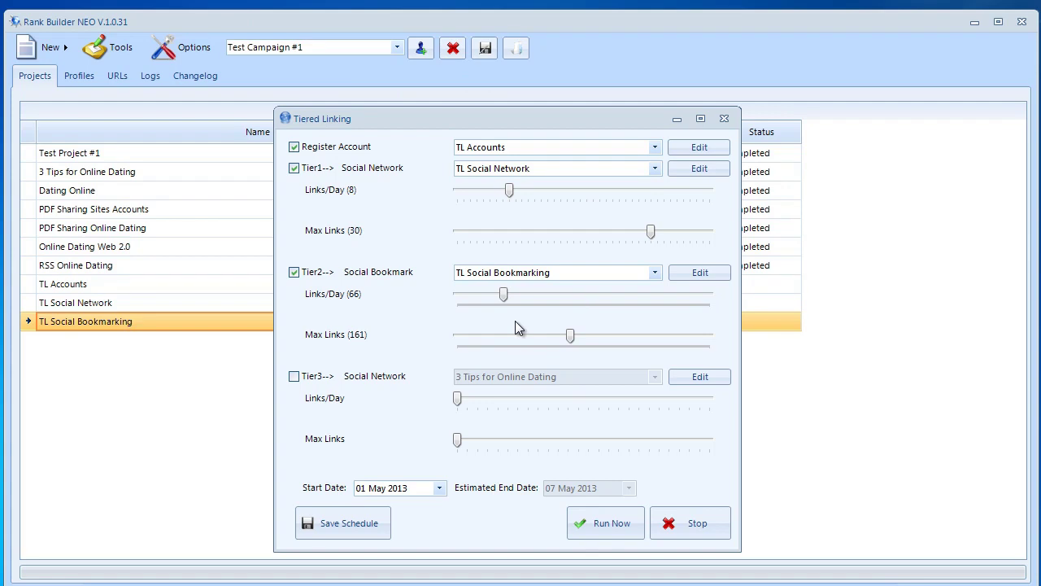
Step: Save the General tab options, then reopen Tools > Tiered Linking
click(723, 118)
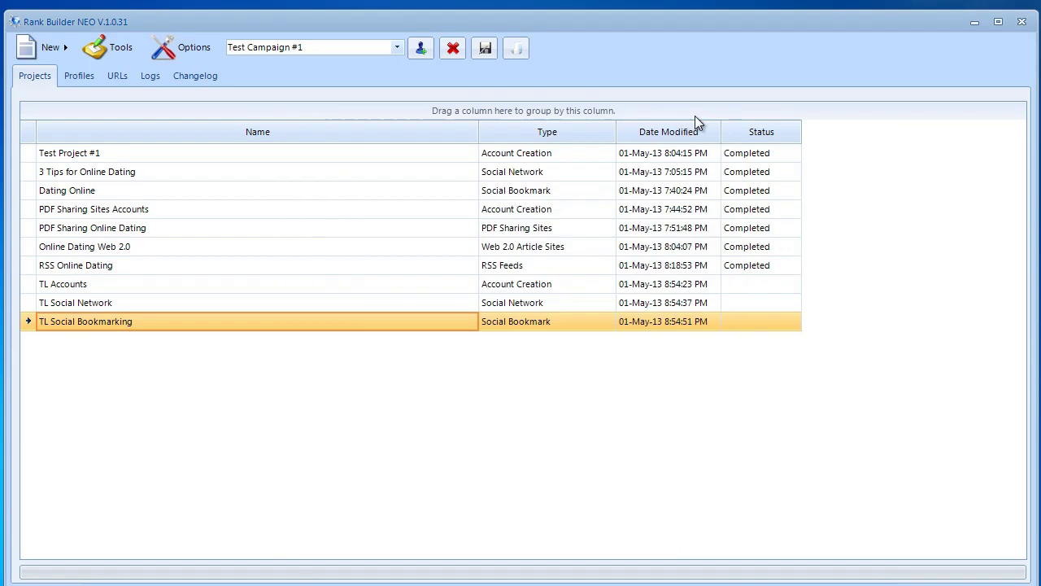
click(181, 59)
click(429, 166)
click(454, 169)
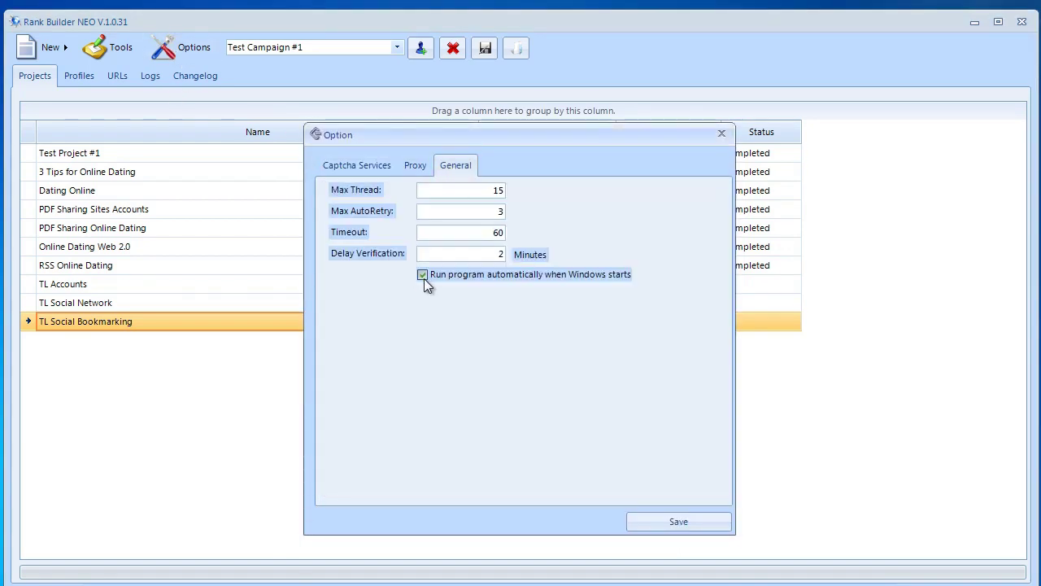
click(678, 521)
click(104, 47)
click(122, 72)
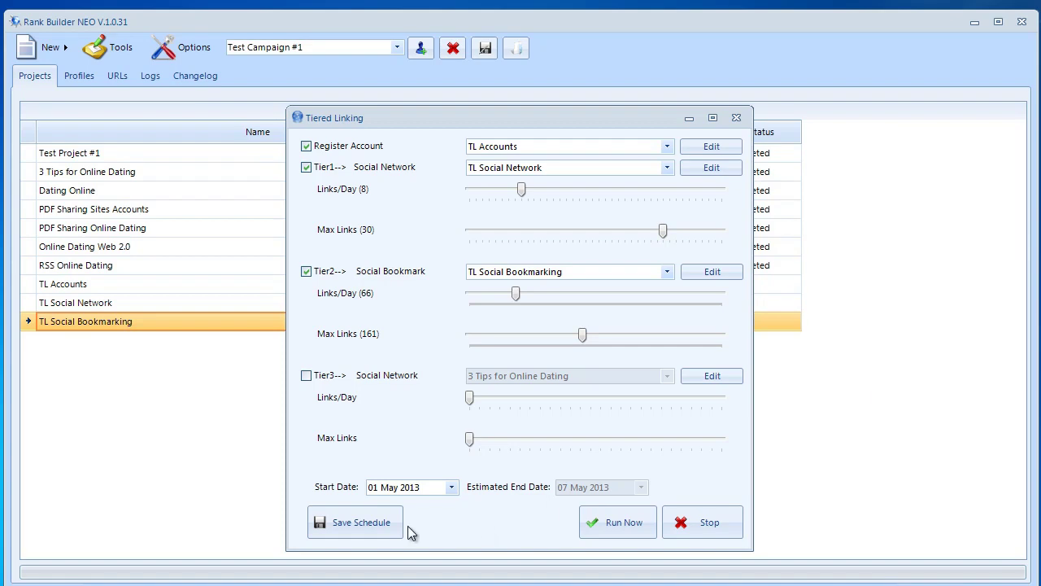
Step: Save the tiered linking schedule and acknowledge the saved confirmation
click(346, 527)
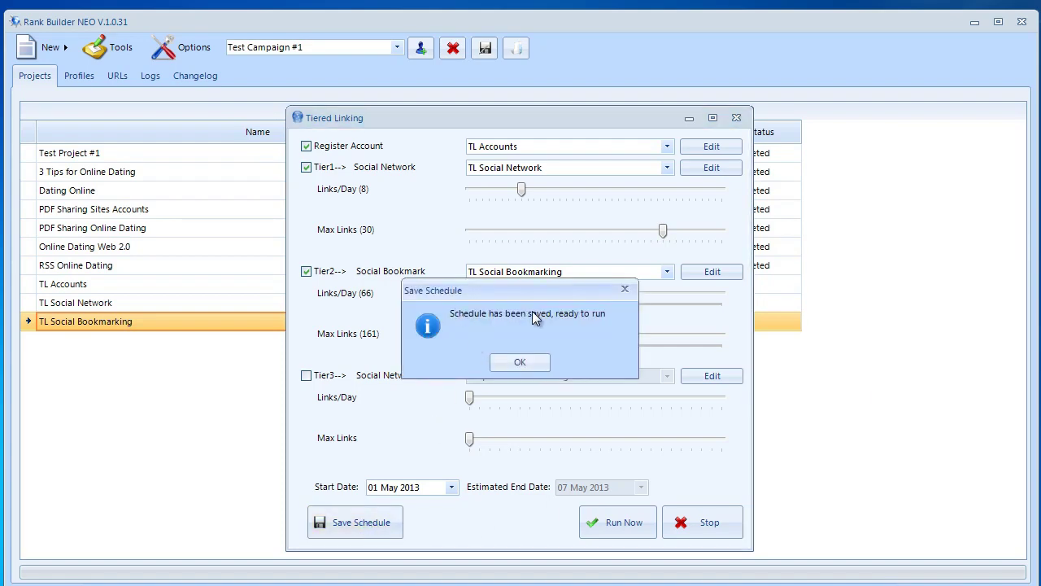
click(525, 361)
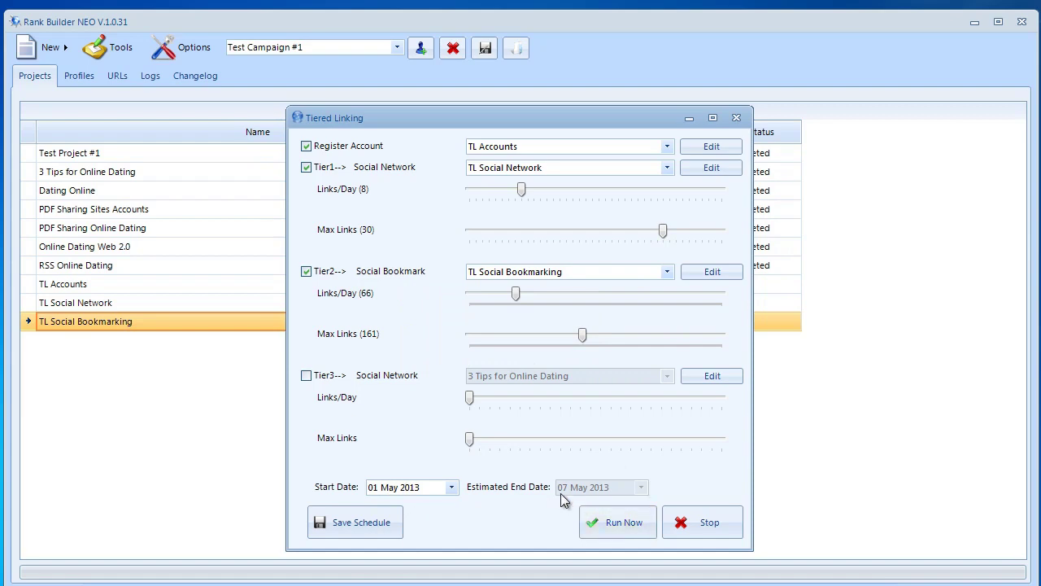
Step: Start TL Accounts registration on the 404 Social Network and Social Bookmark sites
click(612, 529)
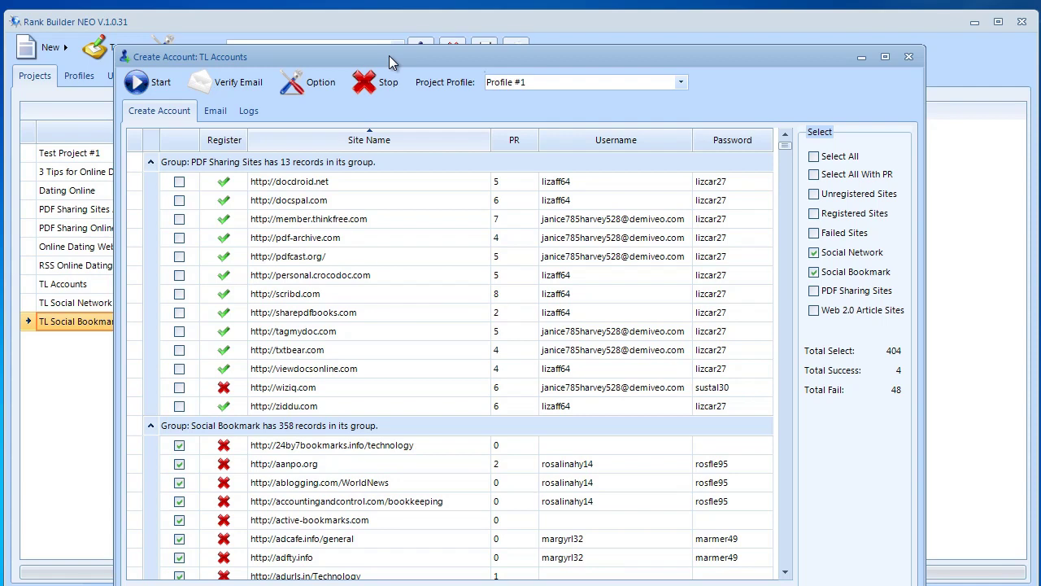
Step: Drag the Create Account window up so its bottom progress bar is fully visible
drag(389, 55, 382, 22)
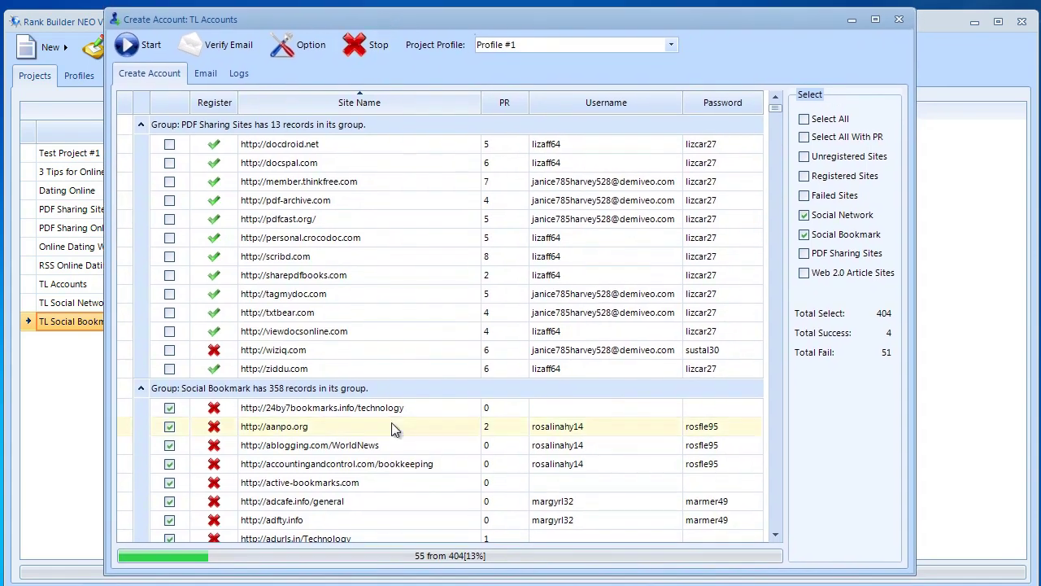